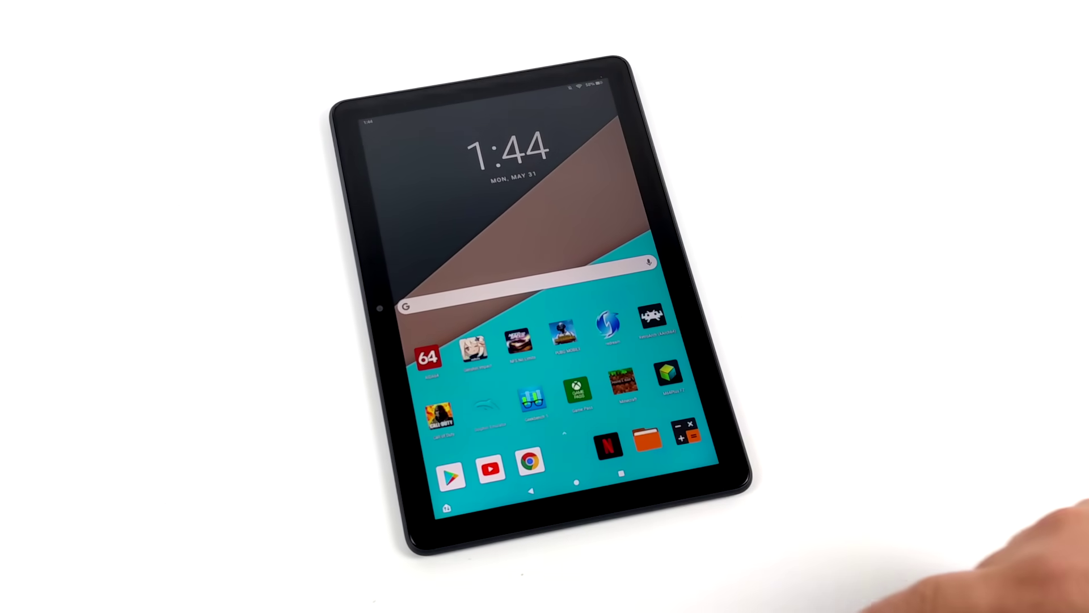
- Open the full list of installed apps, scroll through it, and close it back to home
left_click_drag(564, 450, 607, 312)
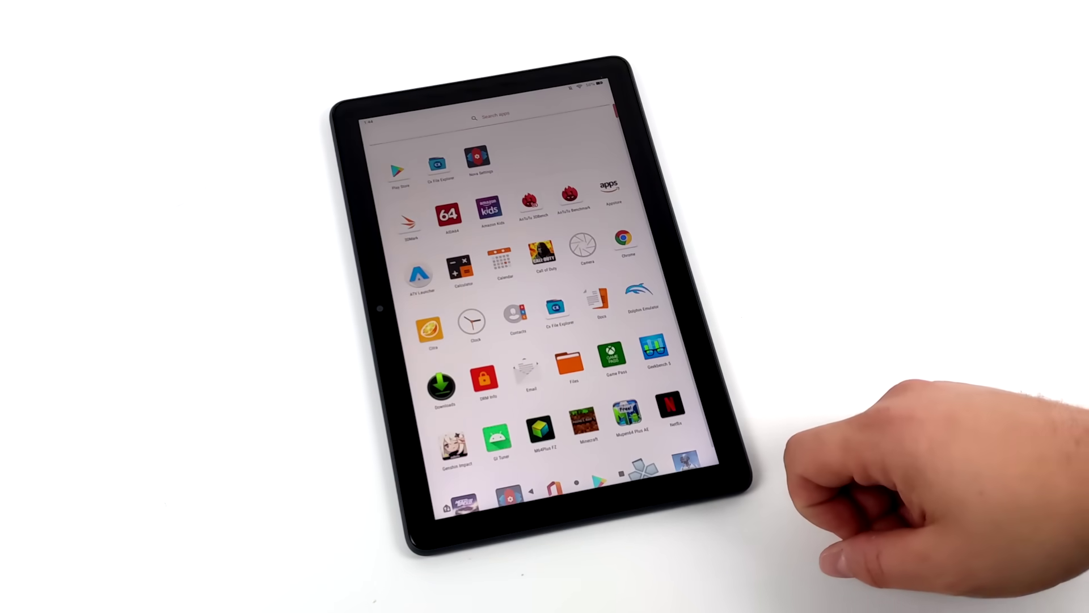
left_click_drag(593, 230, 700, 454)
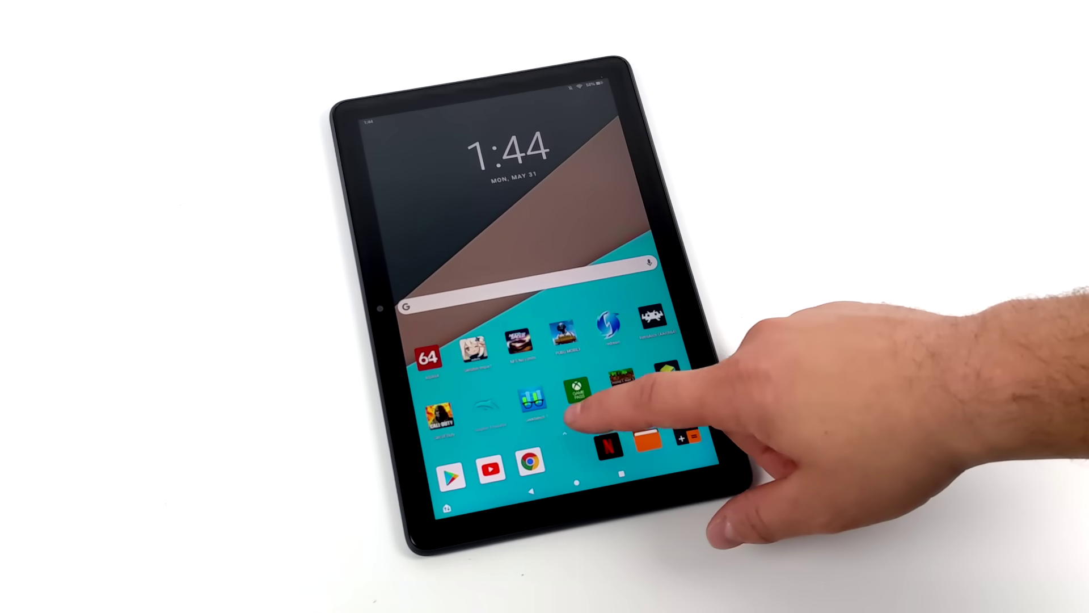
left_click_drag(571, 426, 692, 328)
left_click_drag(681, 397, 637, 175)
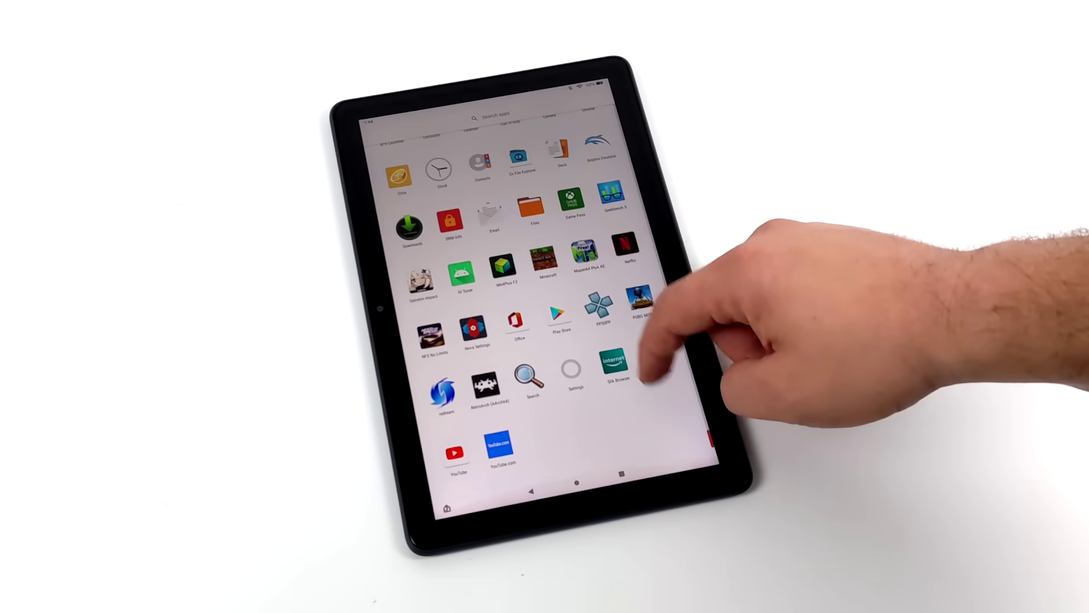
left_click_drag(630, 238, 624, 397)
left_click_drag(622, 295, 635, 465)
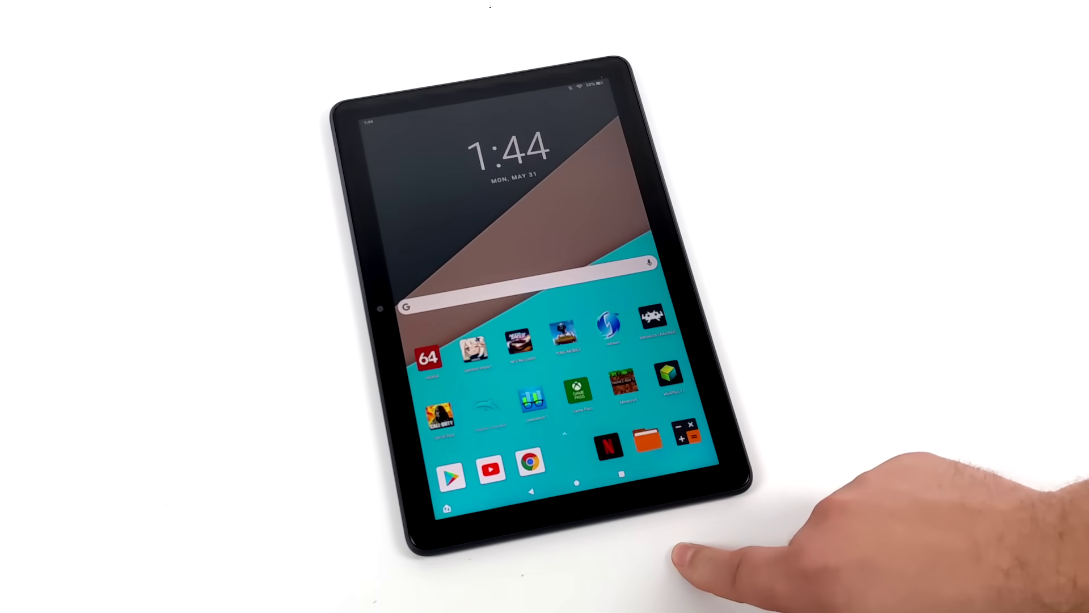
- Briefly open Google Play Store, then return to the home screen
left_click(451, 476)
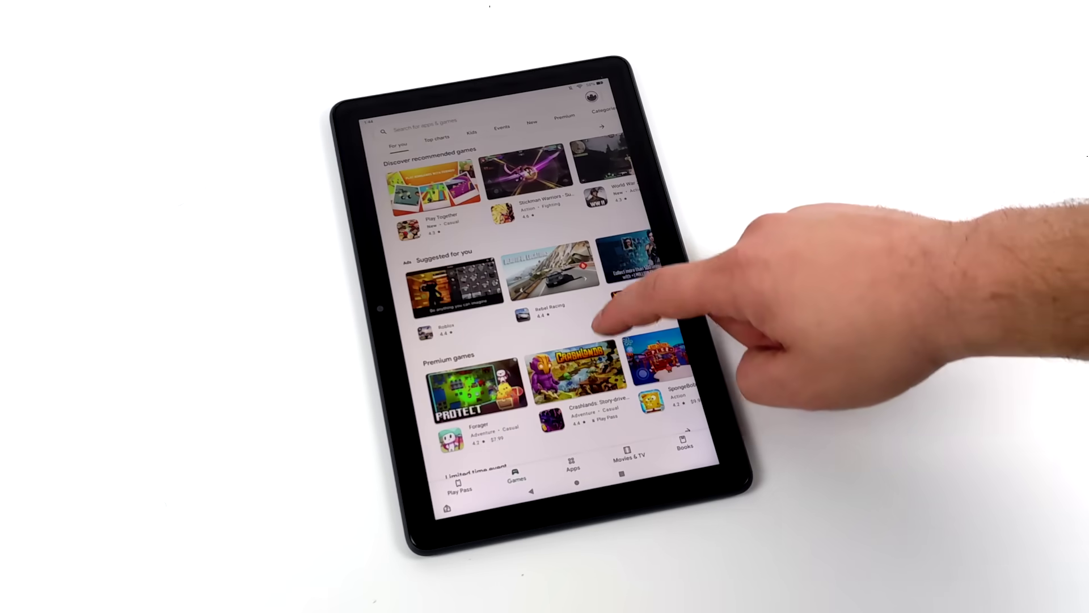
left_click_drag(612, 363, 705, 365)
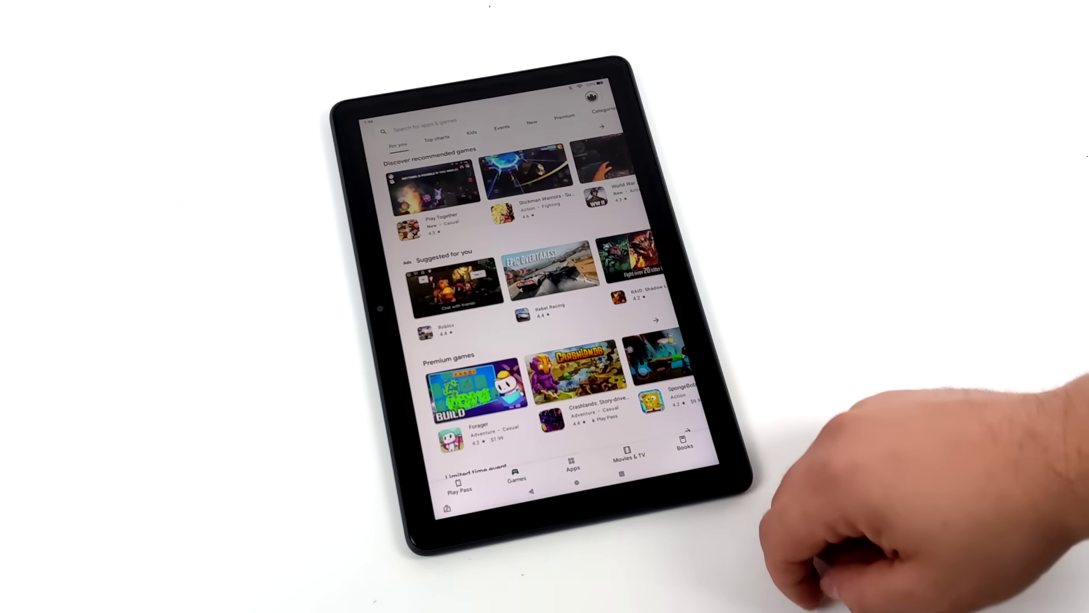
left_click(575, 484)
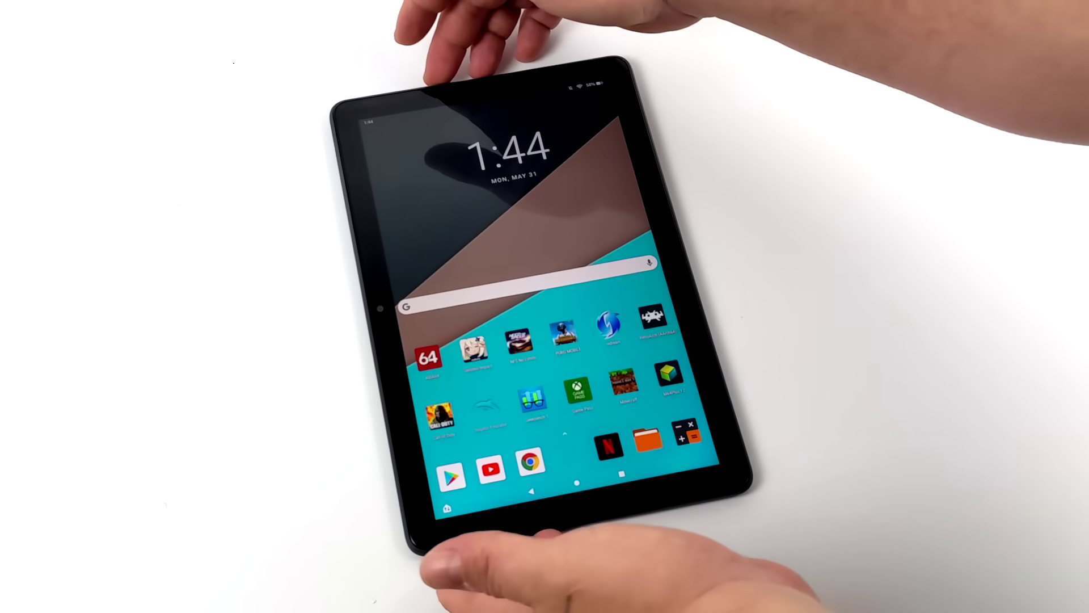
- Turn the screen off, wake and unlock the tablet, then browse the app list again
left_click(454, 71)
left_click(471, 68)
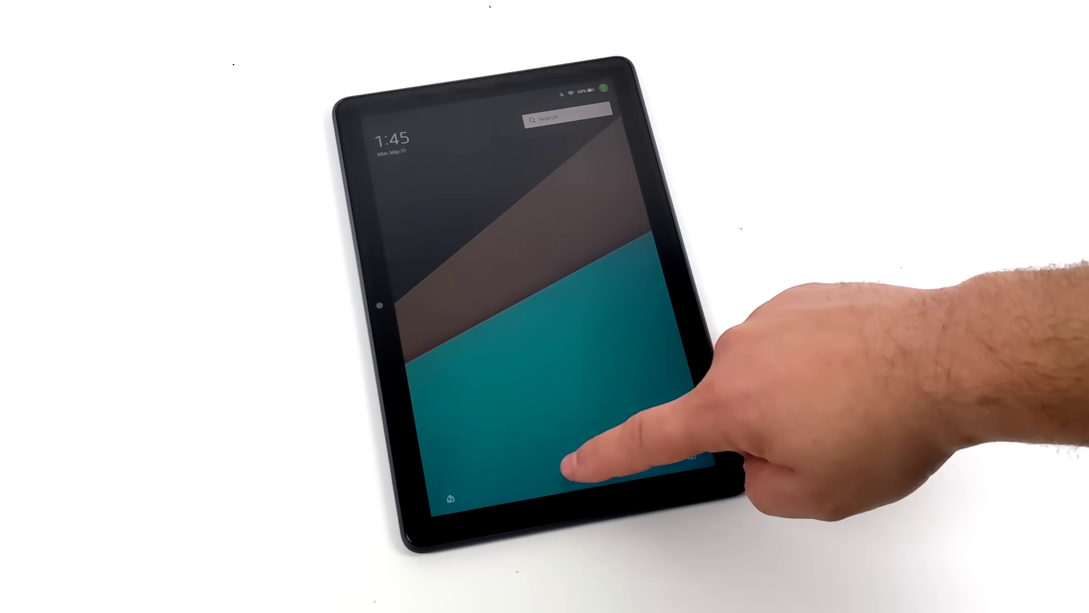
left_click_drag(582, 460, 641, 161)
left_click_drag(607, 426, 584, 243)
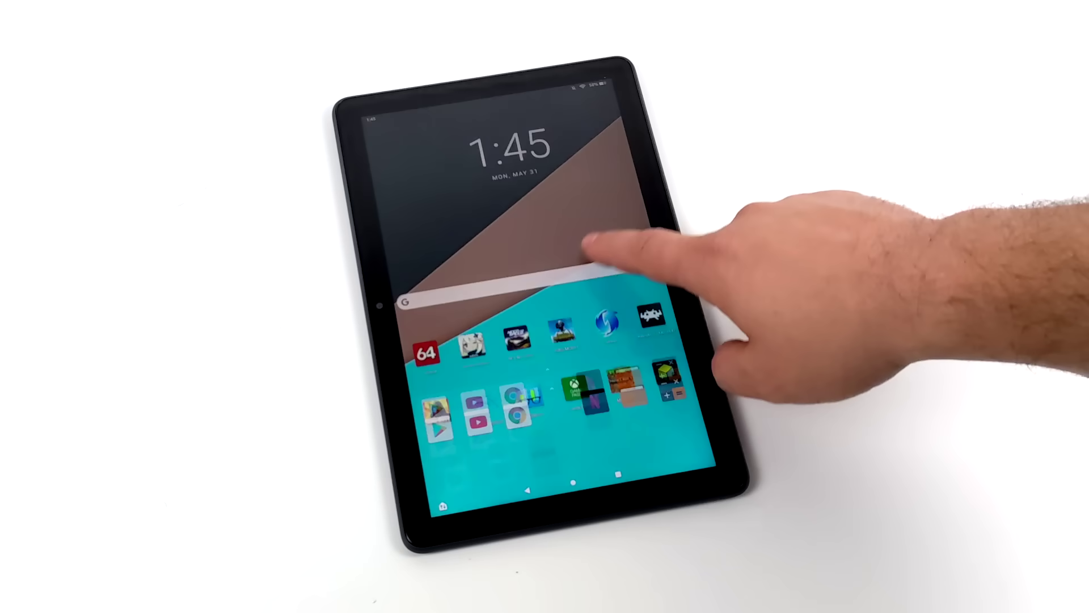
left_click_drag(624, 363, 627, 214)
left_click_drag(612, 266, 602, 465)
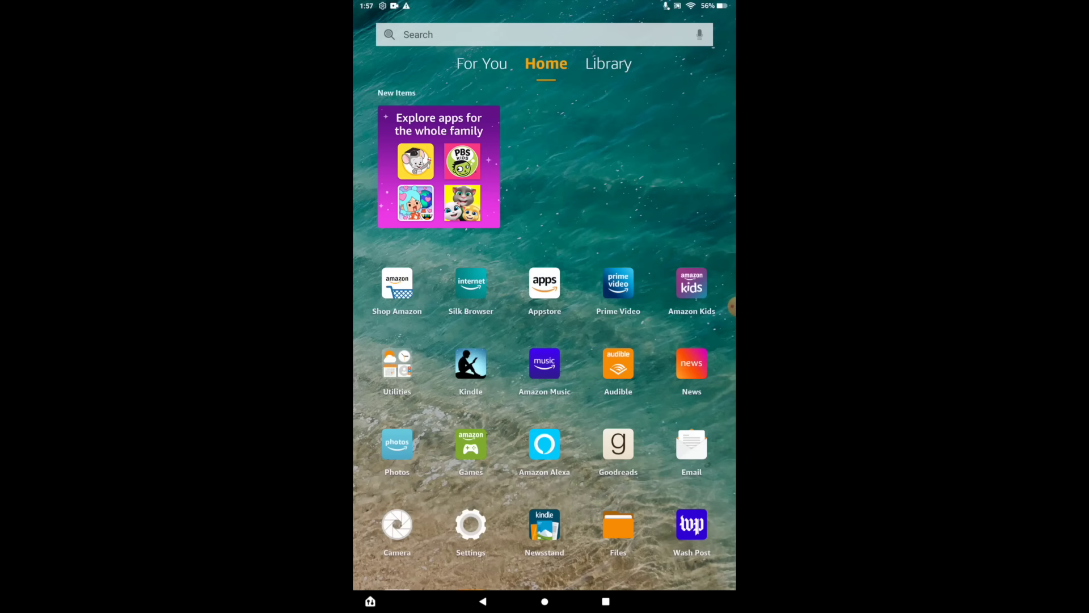
- Explore the stock home screen, toggling app selection mode and switching between Library and Home
left_click_drag(471, 524, 471, 524)
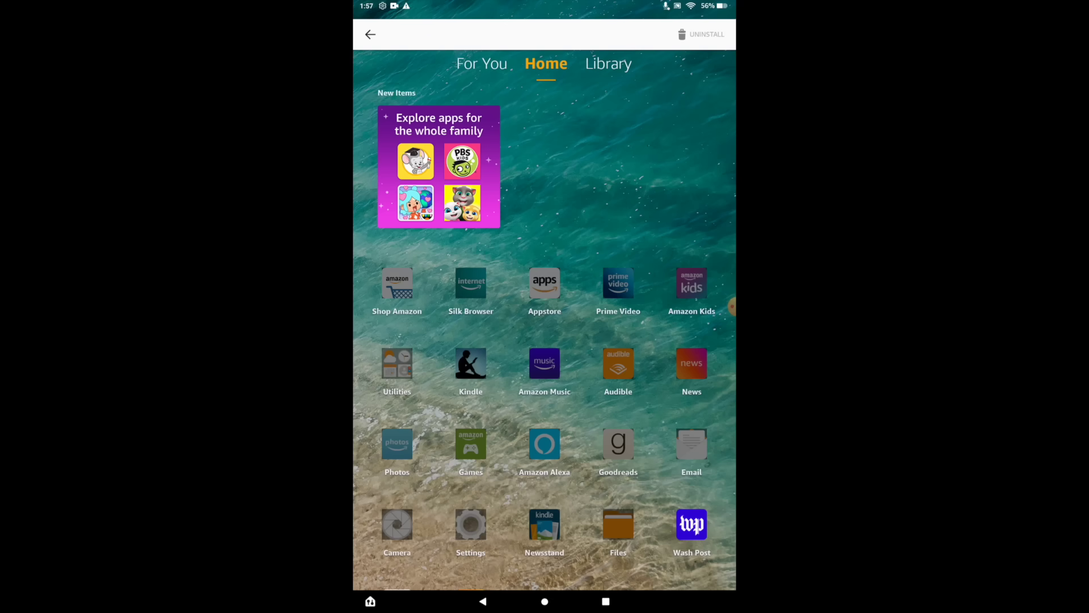
left_click(483, 601)
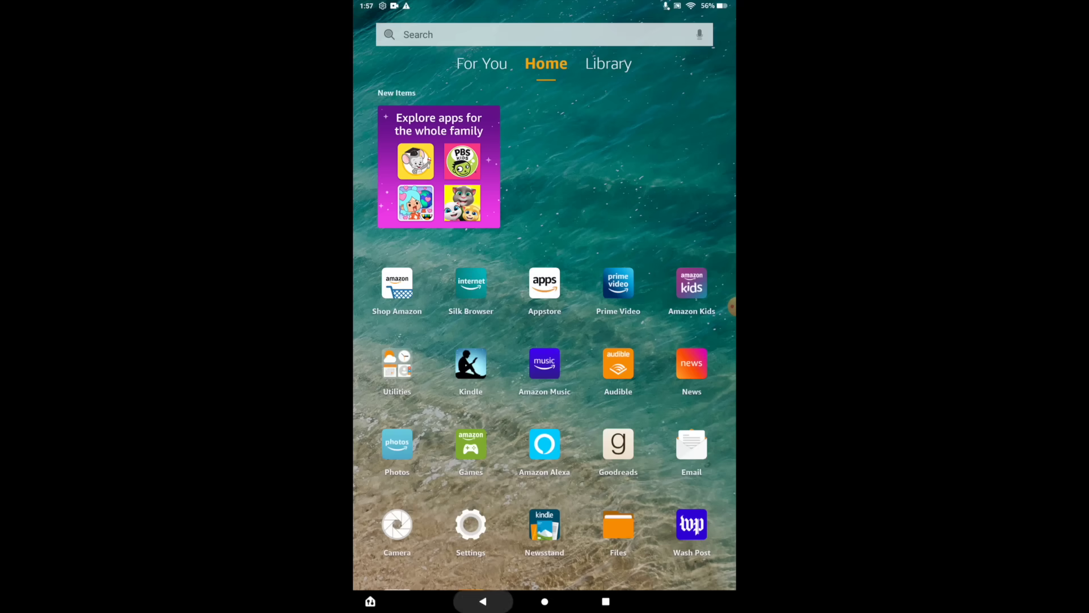
left_click(608, 63)
left_click(546, 64)
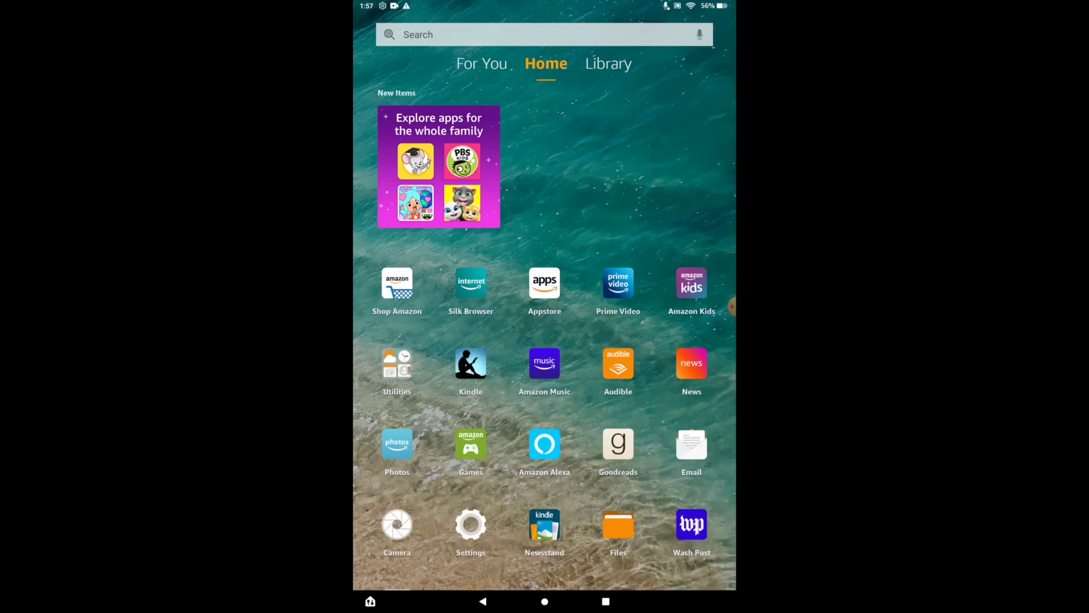
scroll(544, 340, "down", 2)
scroll(544, 341, "up", 2)
left_click(608, 63)
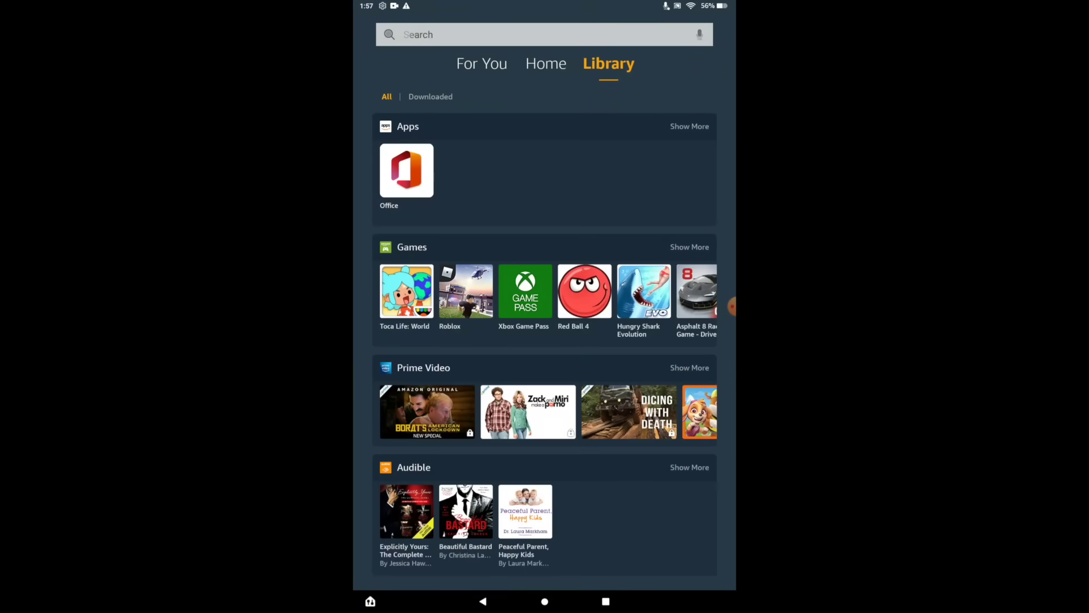
left_click(546, 63)
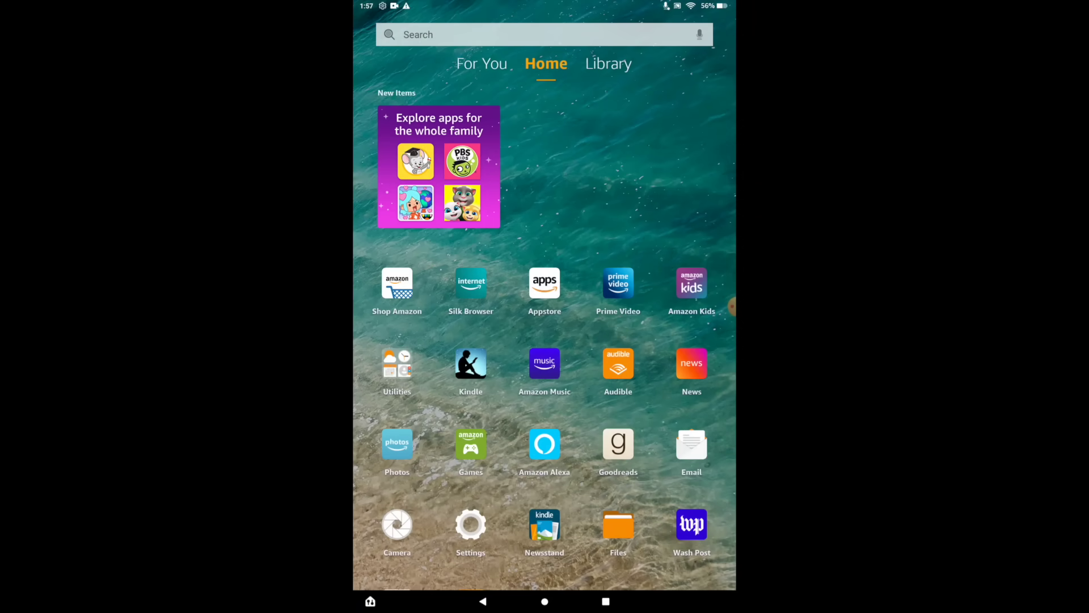
- Go to Settings > Device Options > About Fire Tablet
left_click(471, 524)
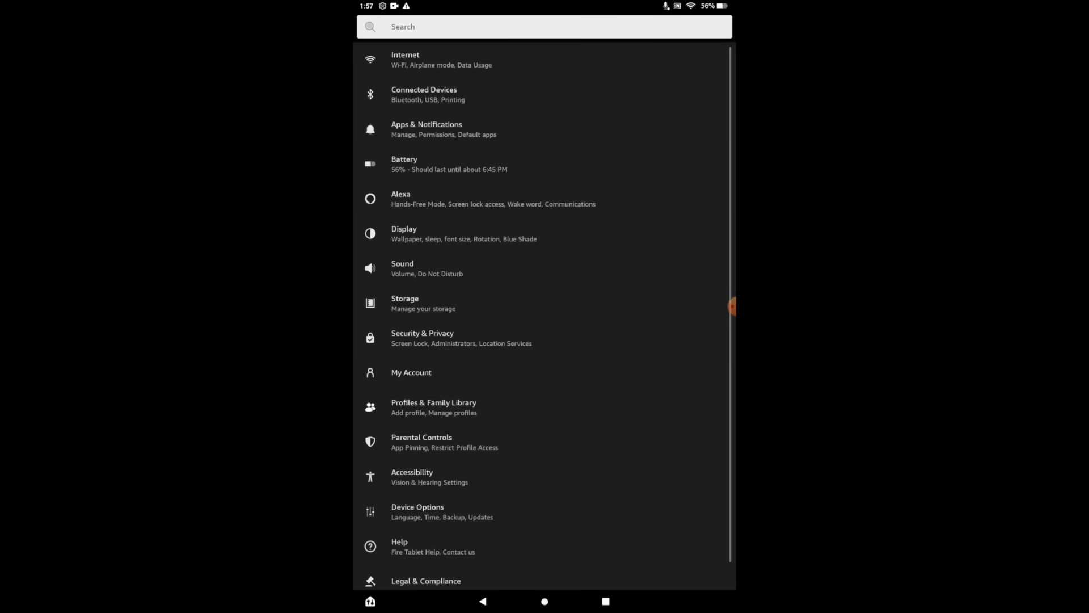
scroll(545, 312, "down", 1)
left_click(418, 495)
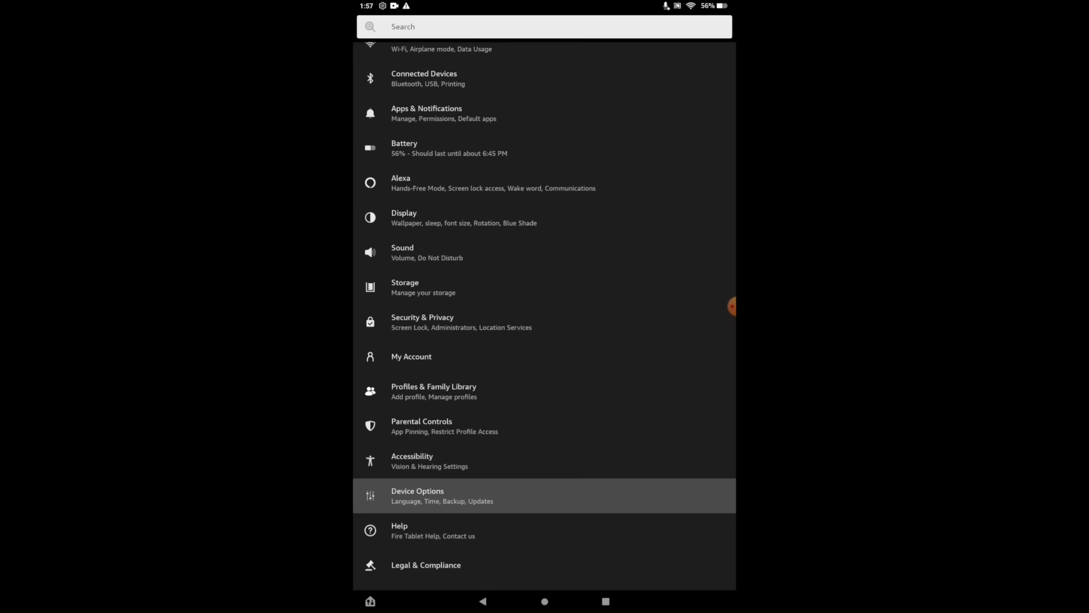
left_click(418, 511)
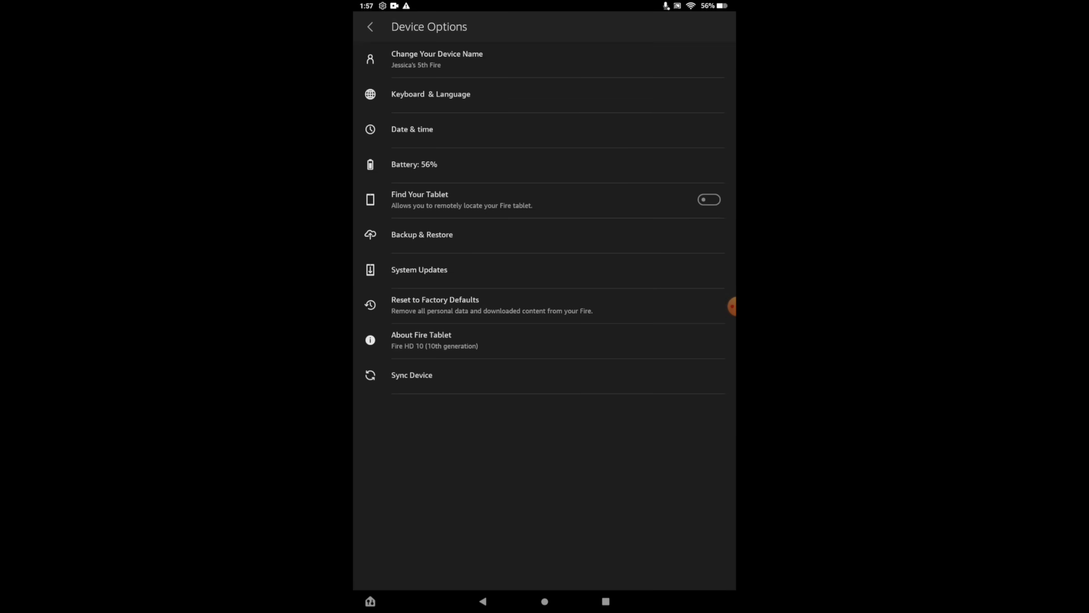
left_click(421, 340)
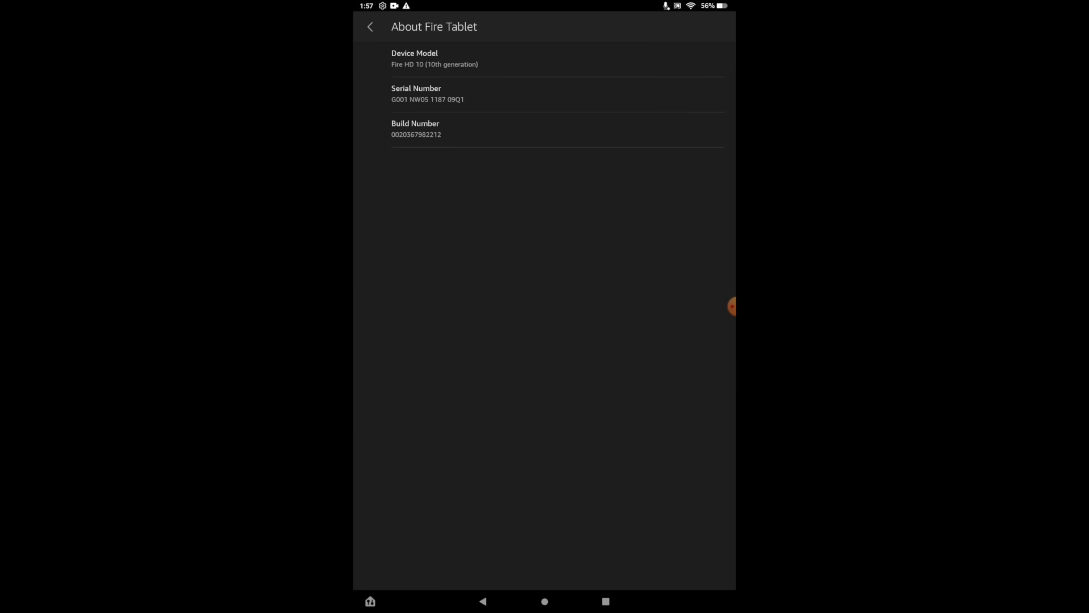
- Tap Serial Number repeatedly to unlock developer mode, then return to Device Options
left_click(427, 93)
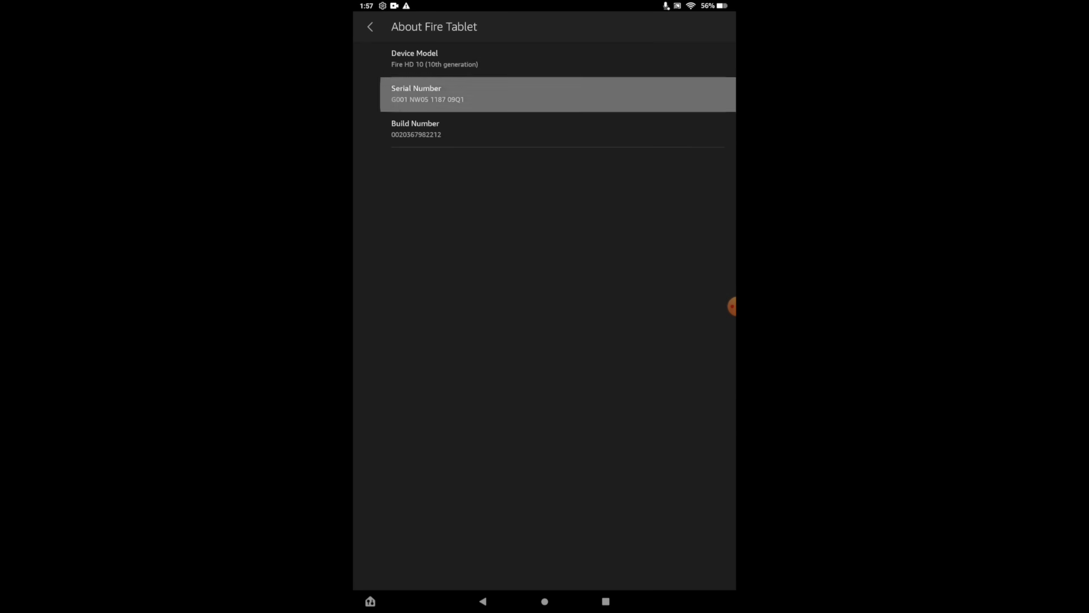
left_click(428, 94)
left_click(428, 93)
left_click(428, 94)
left_click(428, 93)
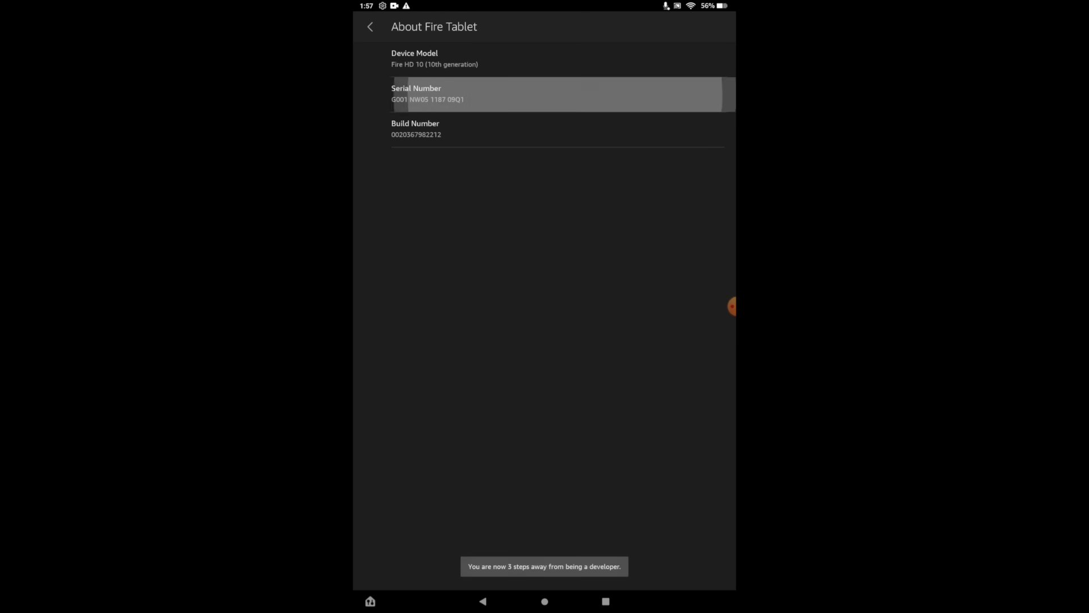
left_click(428, 93)
left_click(428, 93)
left_click(428, 93)
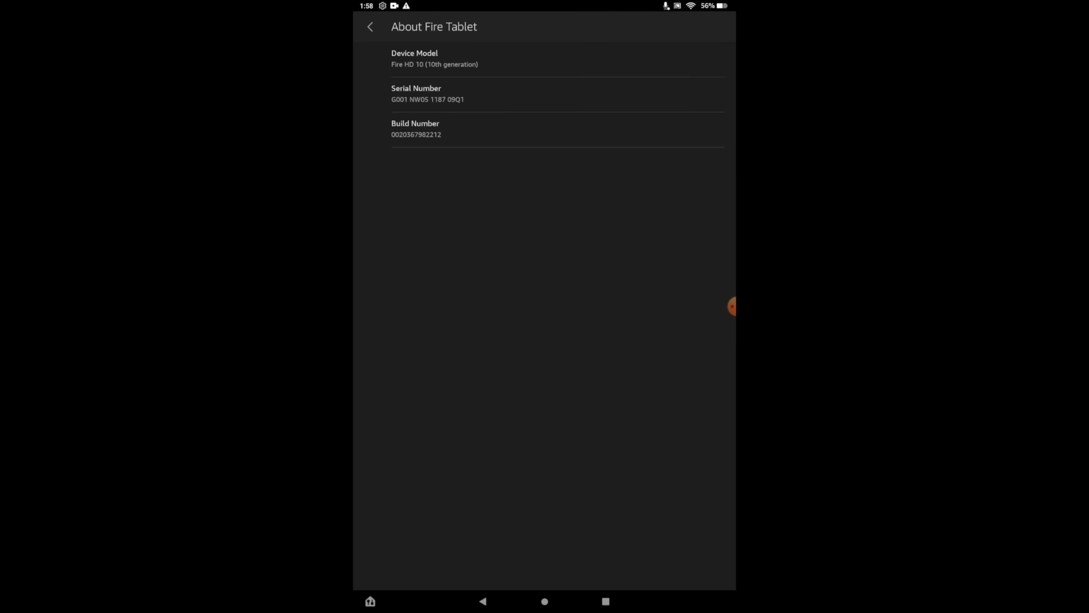
left_click(482, 601)
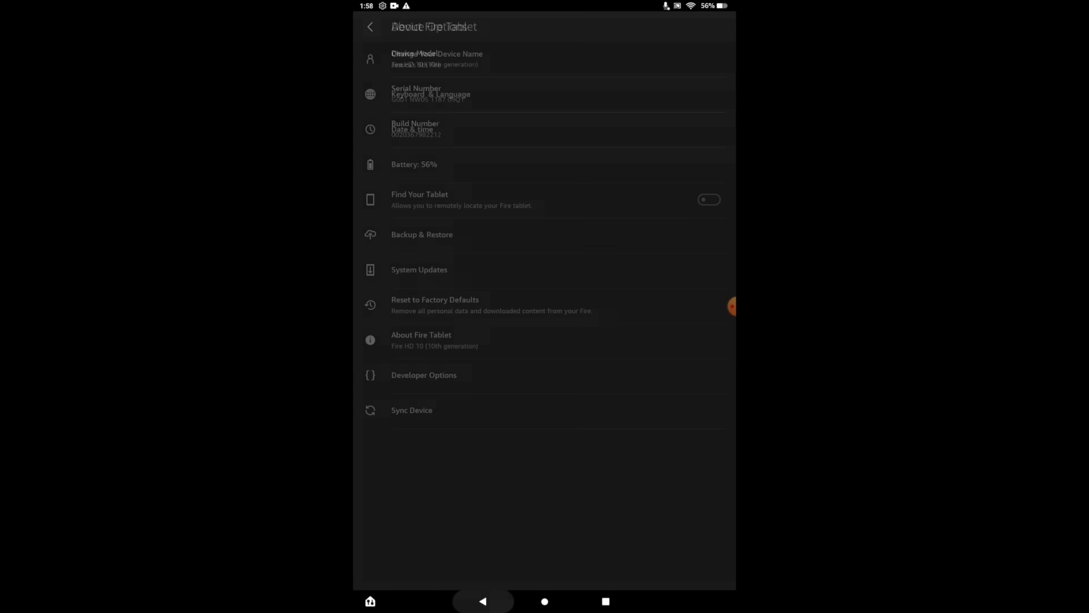
- Switch the Developer Options toggle On and enable USB debugging, confirming OK on both prompts
left_click(424, 375)
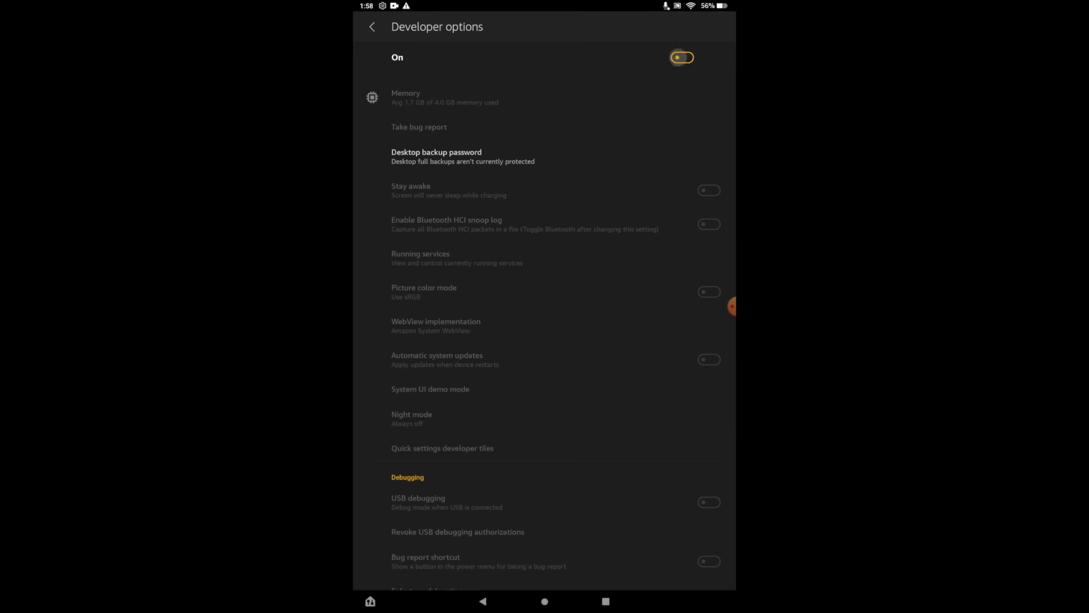
left_click(682, 57)
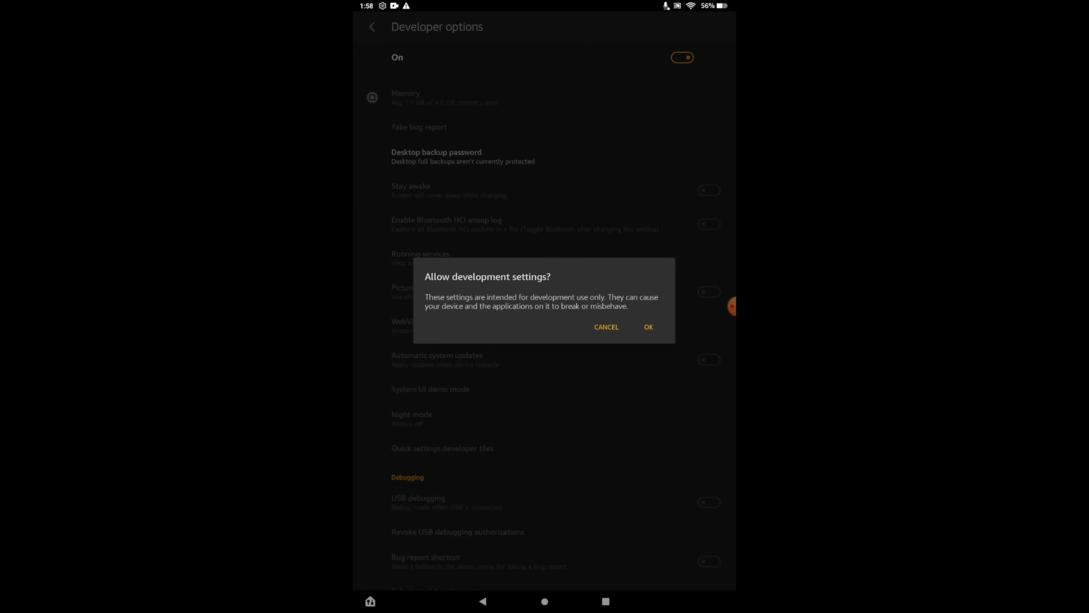
left_click(649, 327)
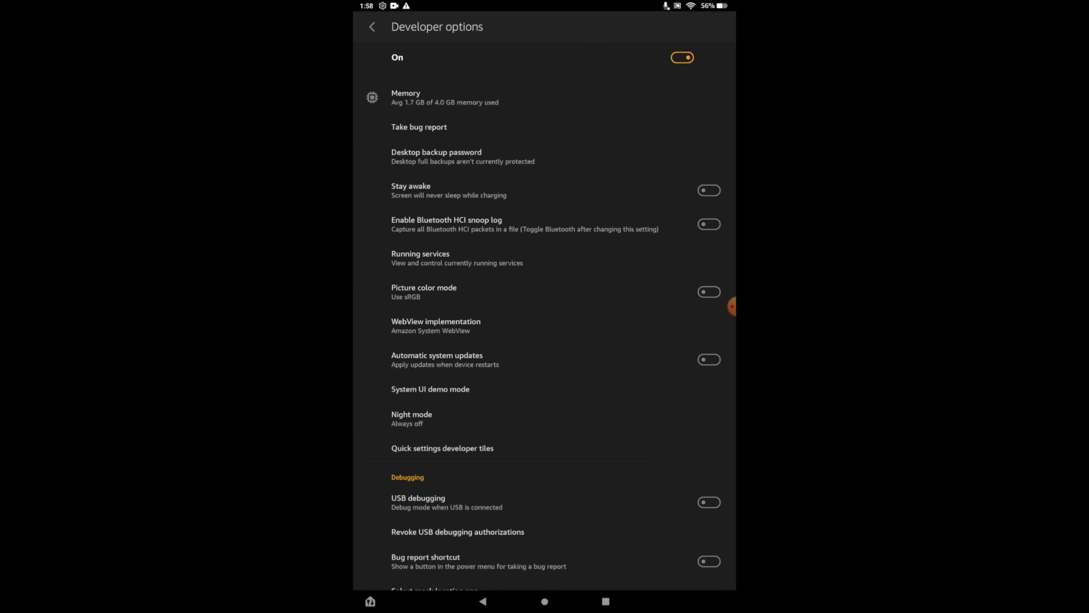
scroll(545, 329, "down", 3)
left_click(431, 363)
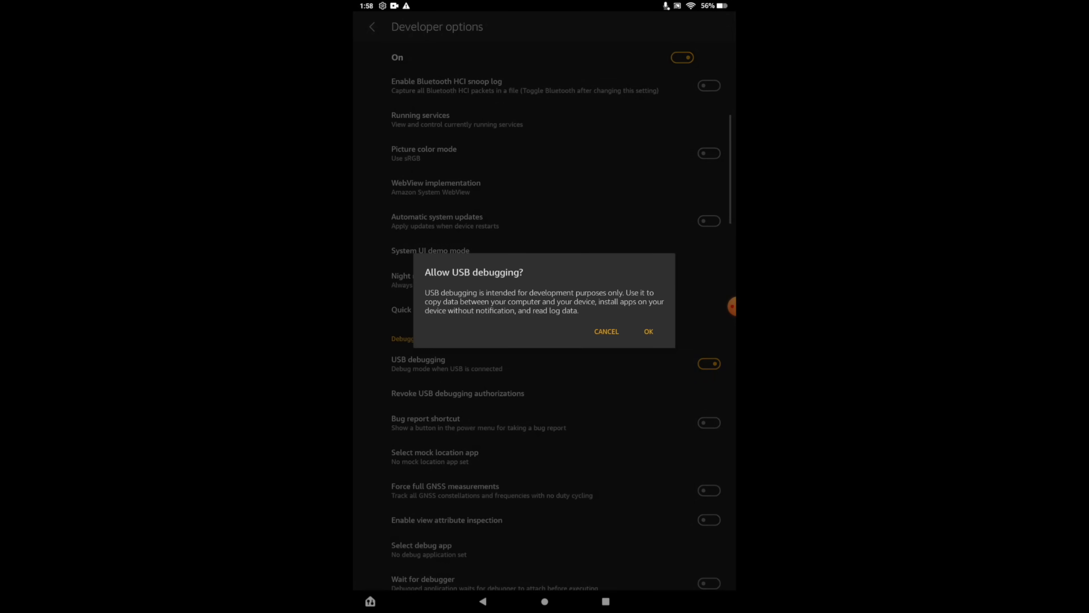
left_click(648, 331)
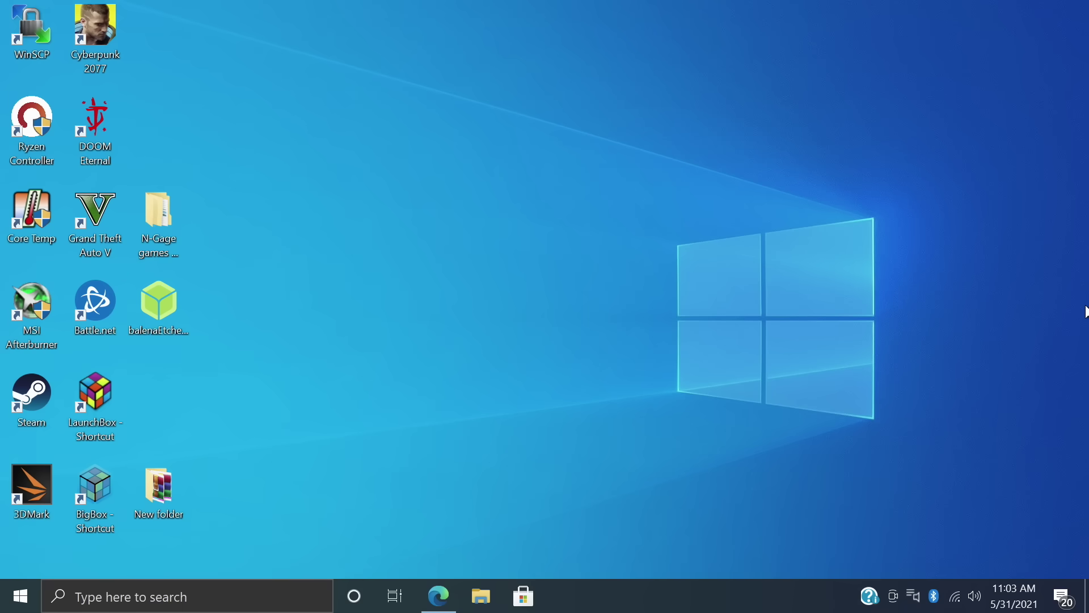
- Bring up the Fire Toolbox V17.0 thread and review its Device Compatibility list of supported tablets
left_click(439, 596)
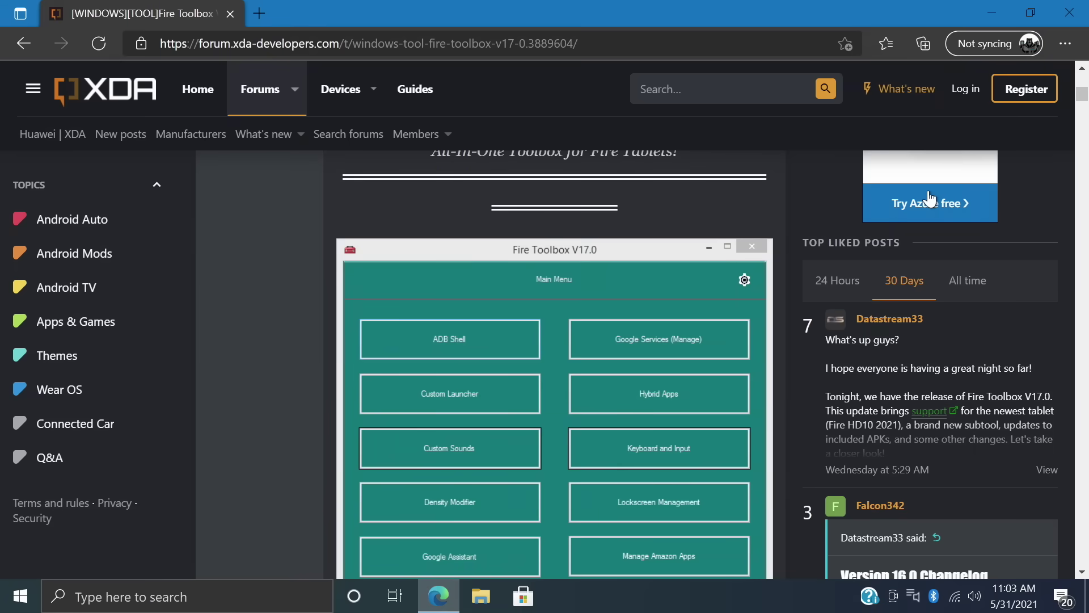
scroll(775, 274, "up", 3)
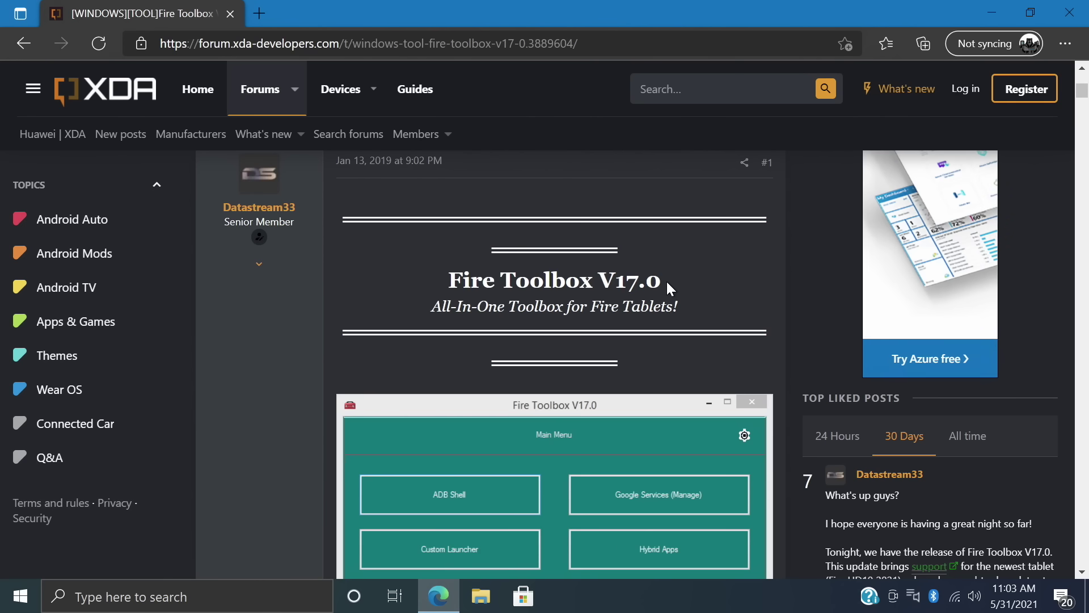
scroll(666, 281, "down", 15)
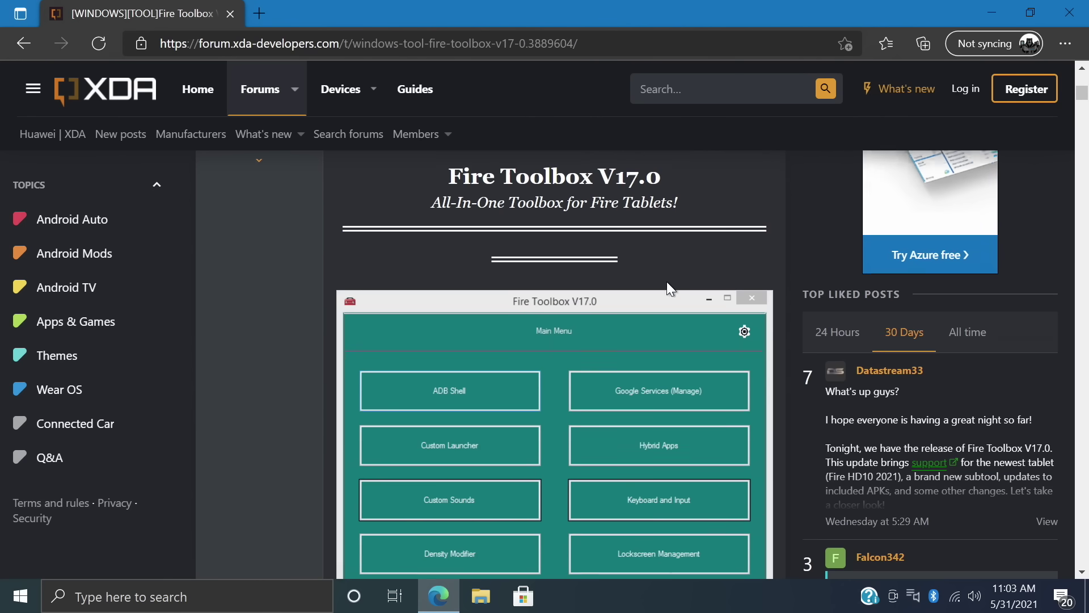
scroll(667, 287, "down", 1)
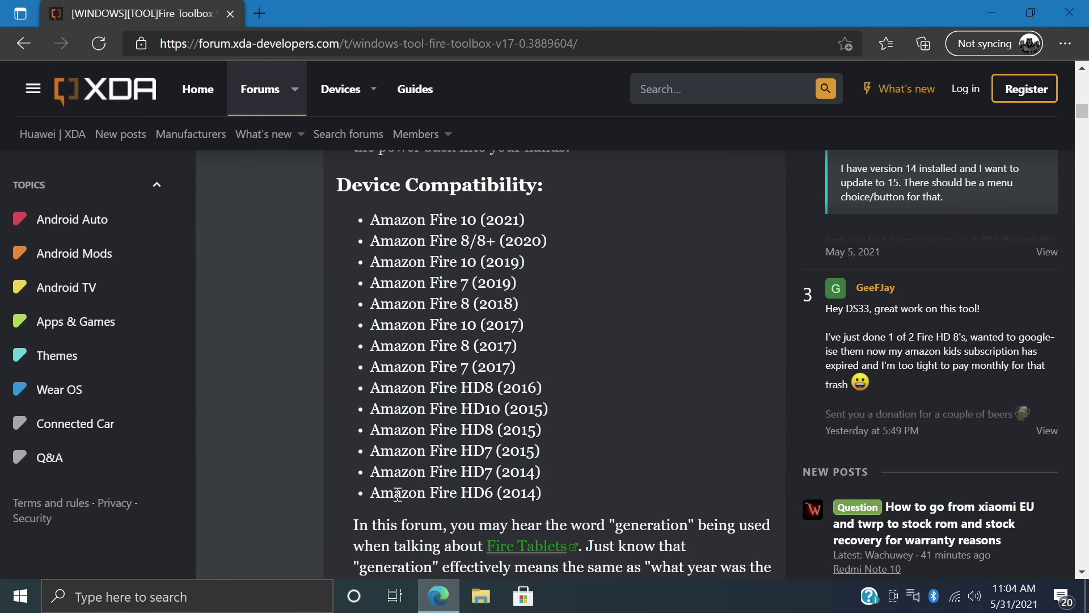
left_click_drag(519, 493, 395, 218)
left_click(548, 498)
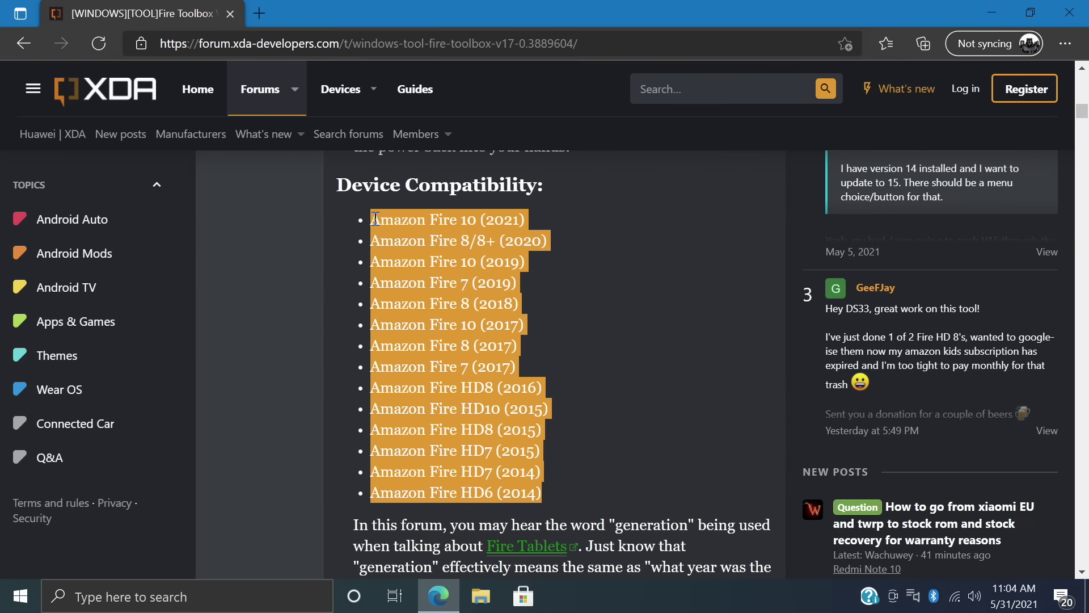
left_click(637, 266)
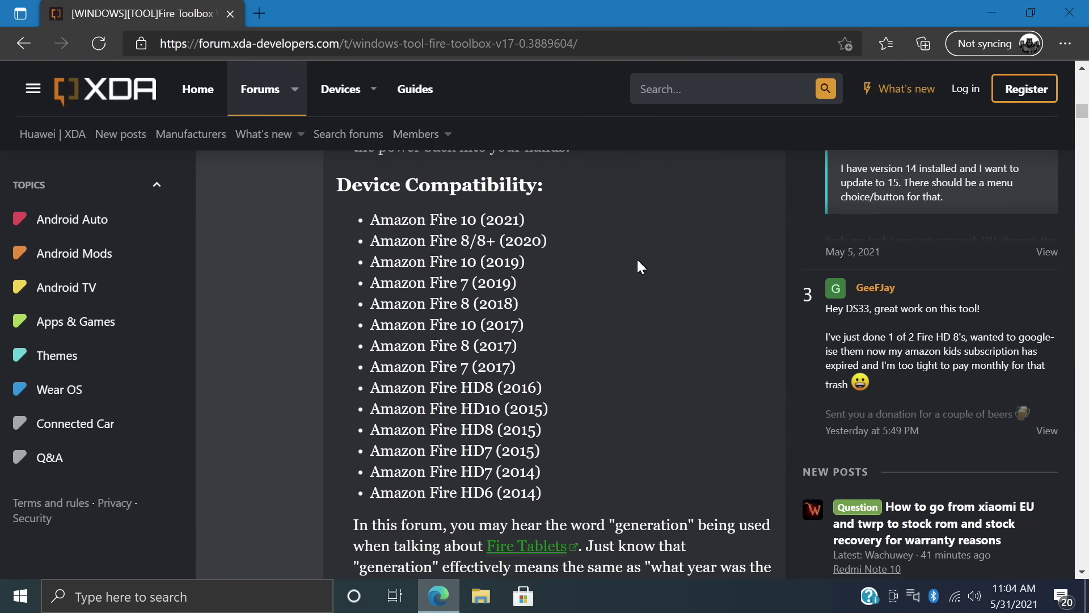
- Scroll down to the Downloads section with the Version 17.0 links
scroll(653, 267, "down", 8)
scroll(669, 267, "down", 18)
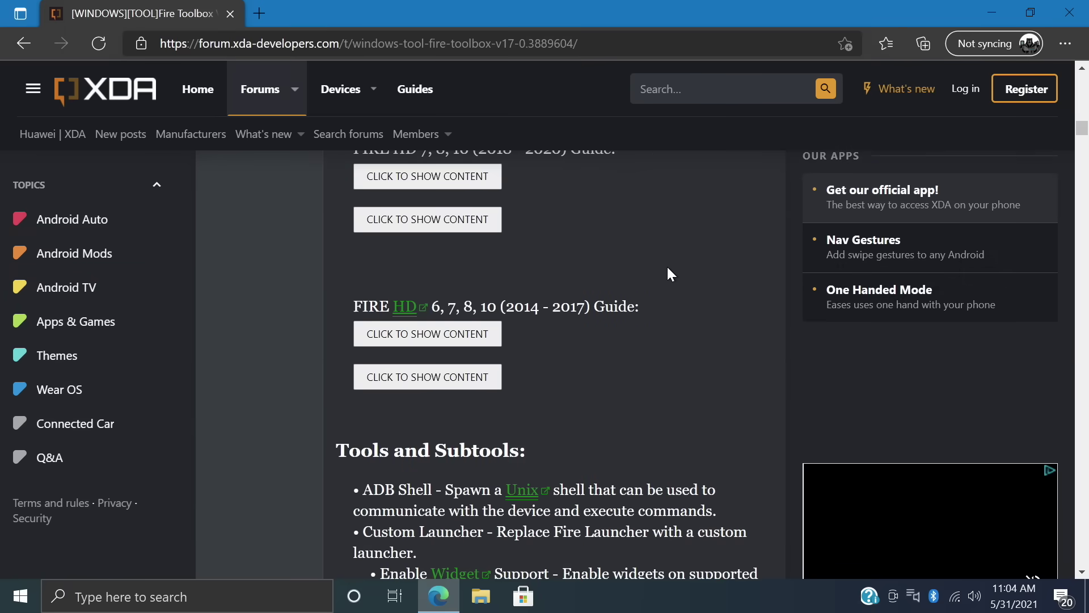
scroll(669, 267, "down", 14)
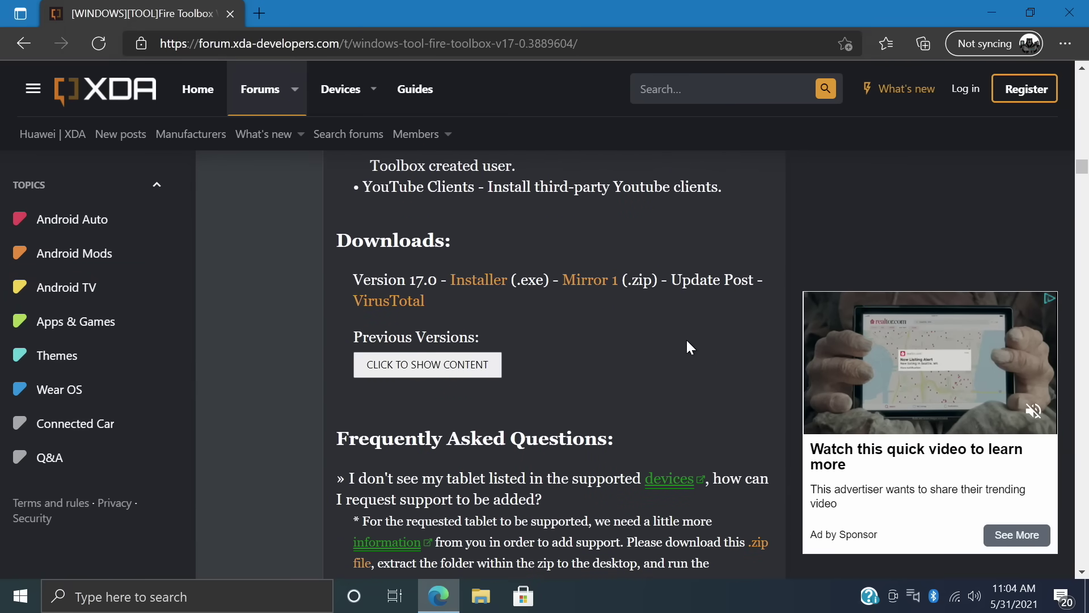
- Download FTB_V17.0_Archived.zip from Google Drive via Mirror 1, bypassing the virus-scan warning
left_click(590, 280)
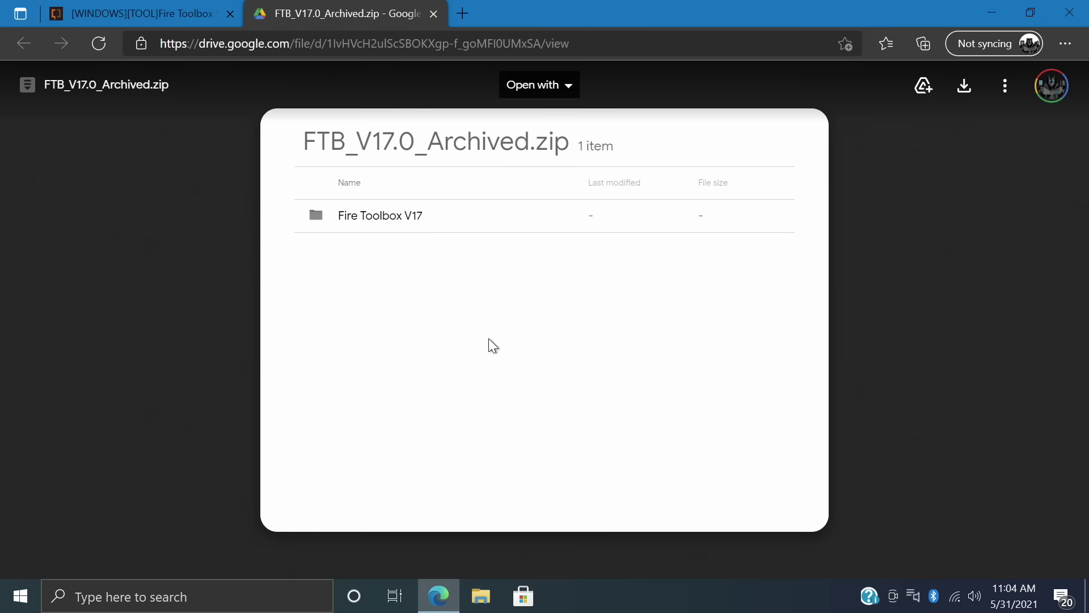
left_click(964, 88)
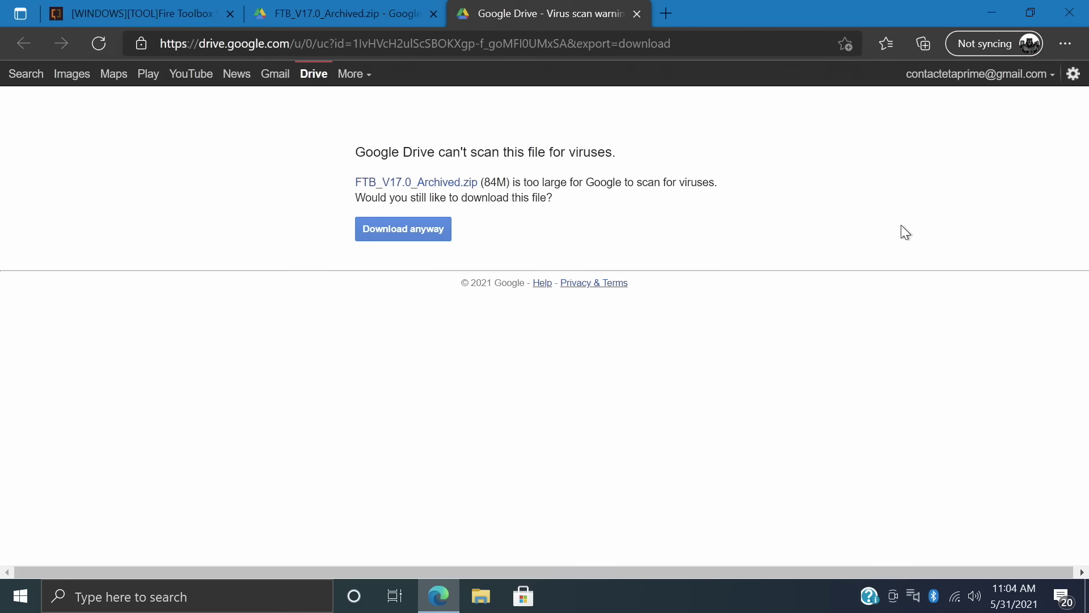
left_click(418, 230)
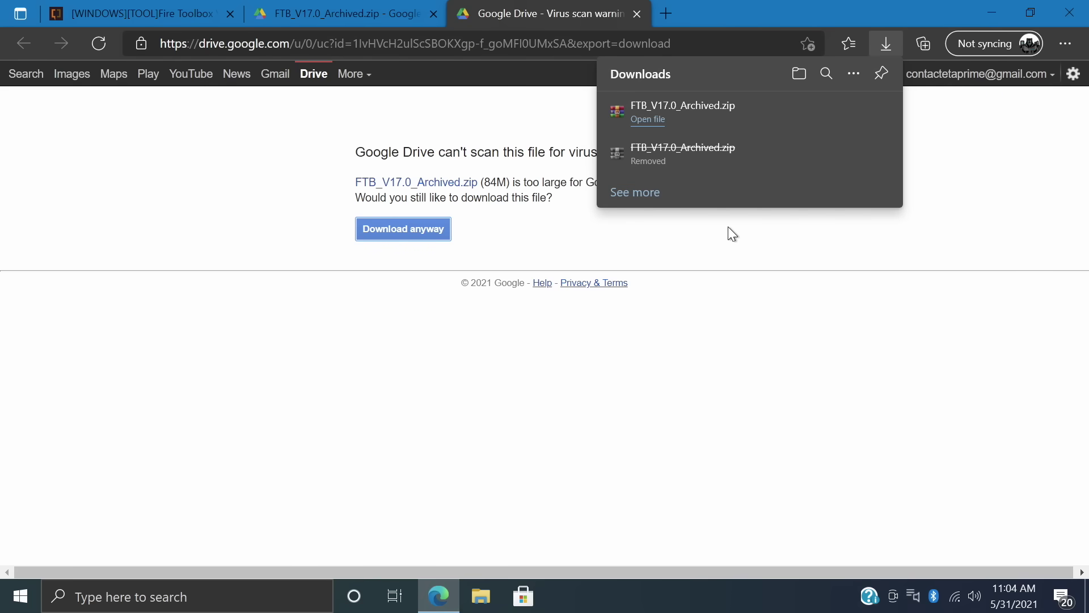
- Show the downloaded zip in the Downloads folder and reposition the Explorer window
left_click(827, 112)
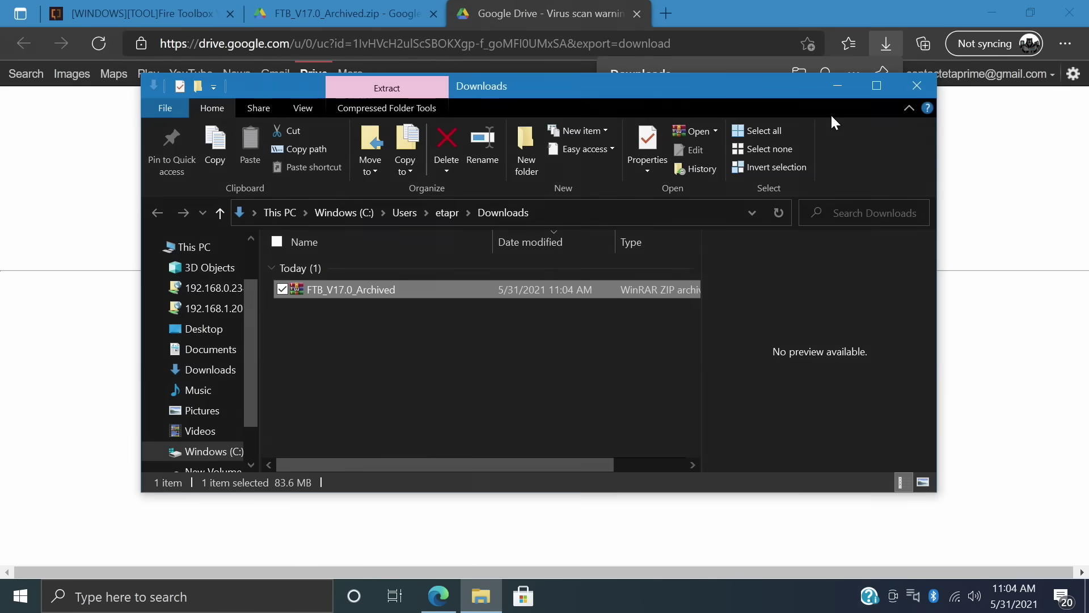
left_click(995, 13)
left_click_drag(664, 85, 797, 29)
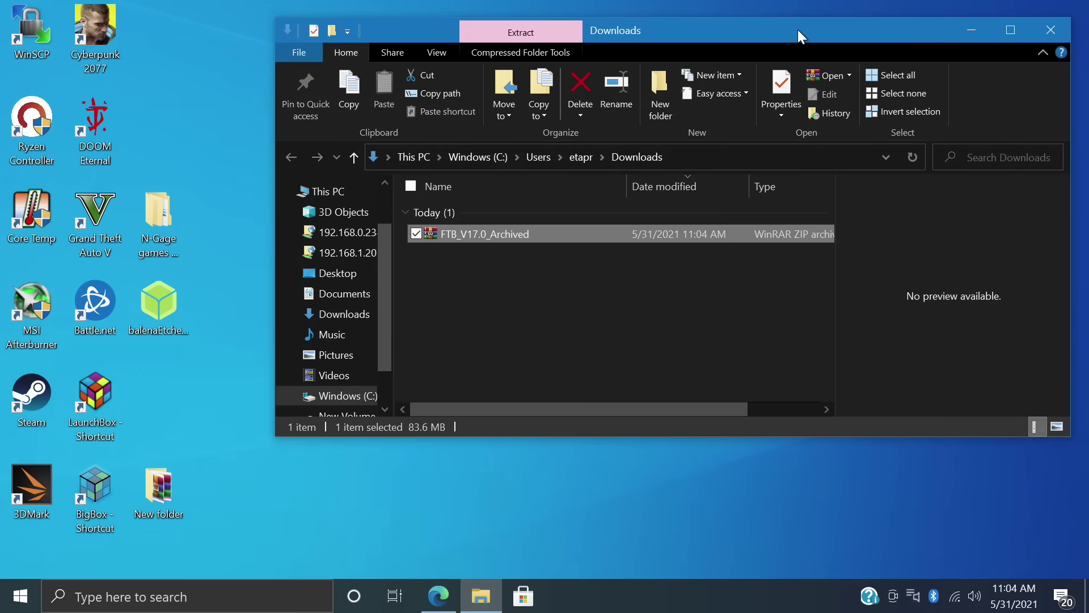
left_click(491, 281)
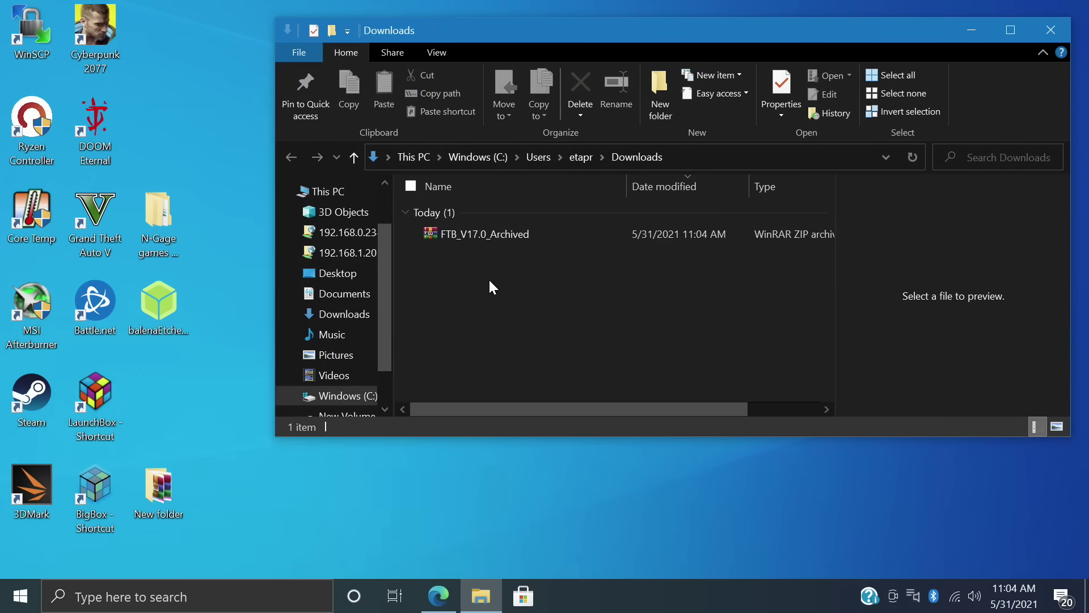
- Extract the zip to FTB_V17.0_Archived\ and open its Fire Toolbox V17 folder
right_click(476, 237)
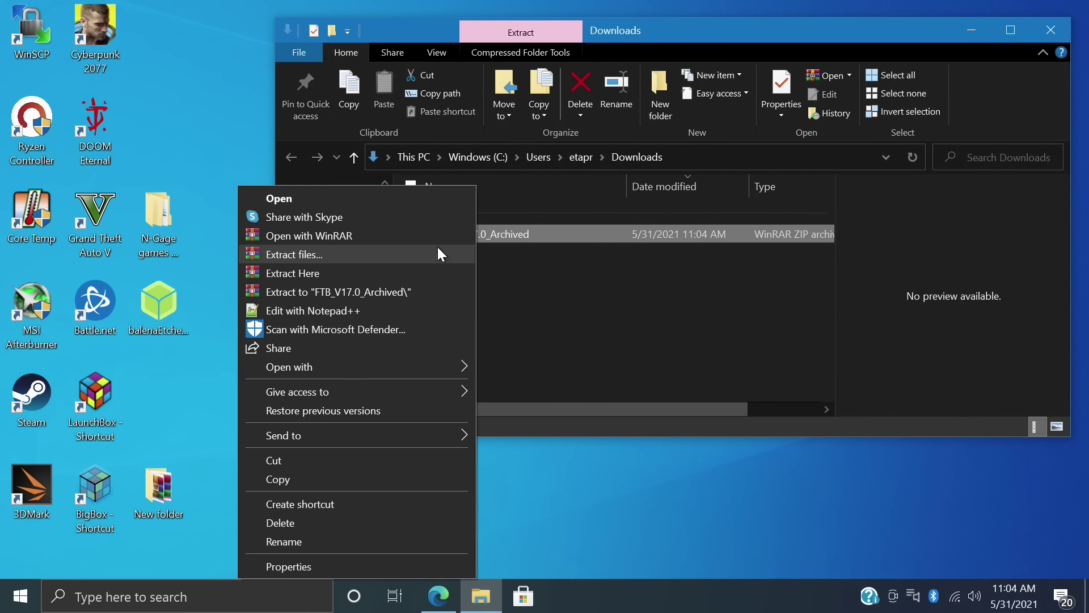
left_click(321, 291)
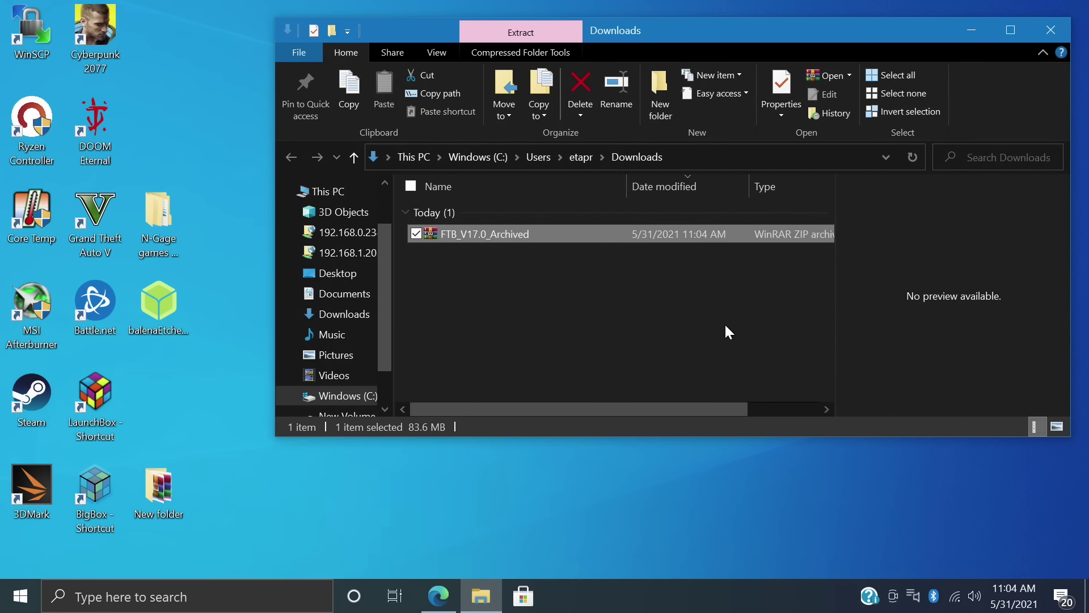
left_click(502, 252)
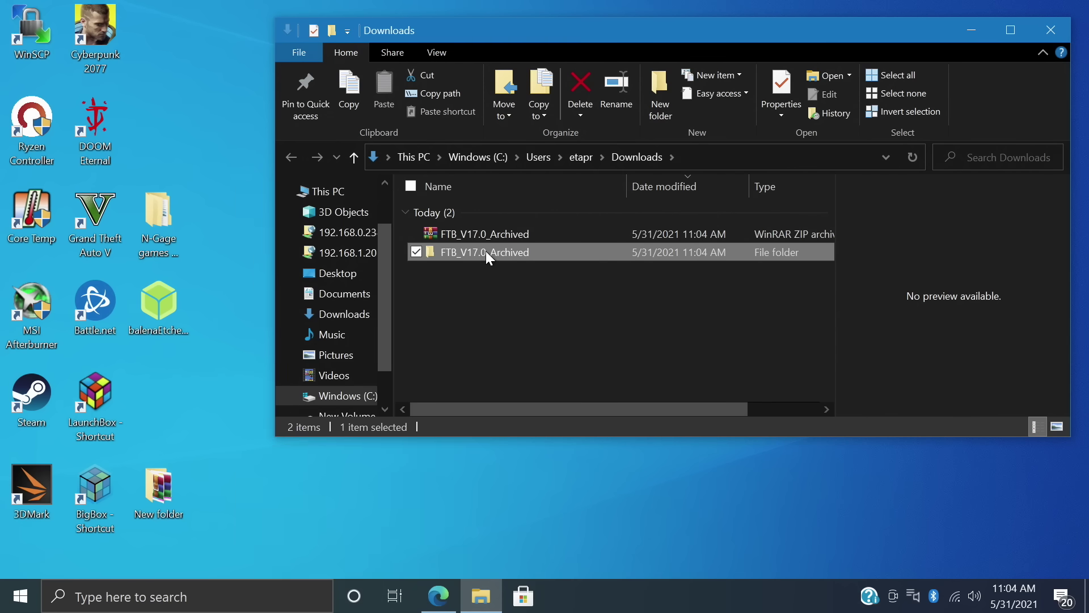
double_click(485, 252)
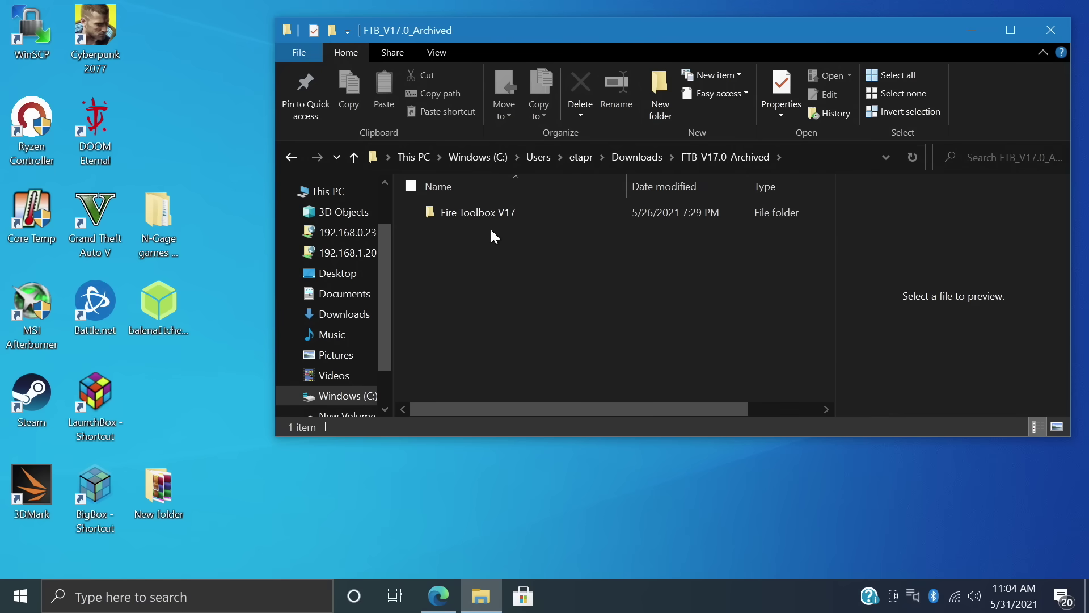
mouse_move(487, 216)
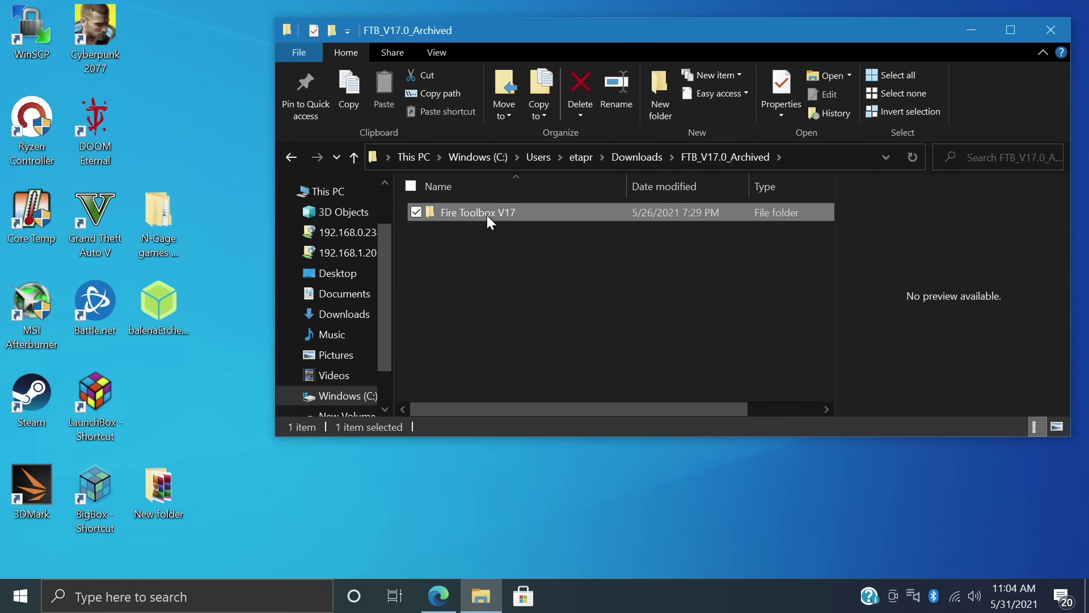
double_click(487, 216)
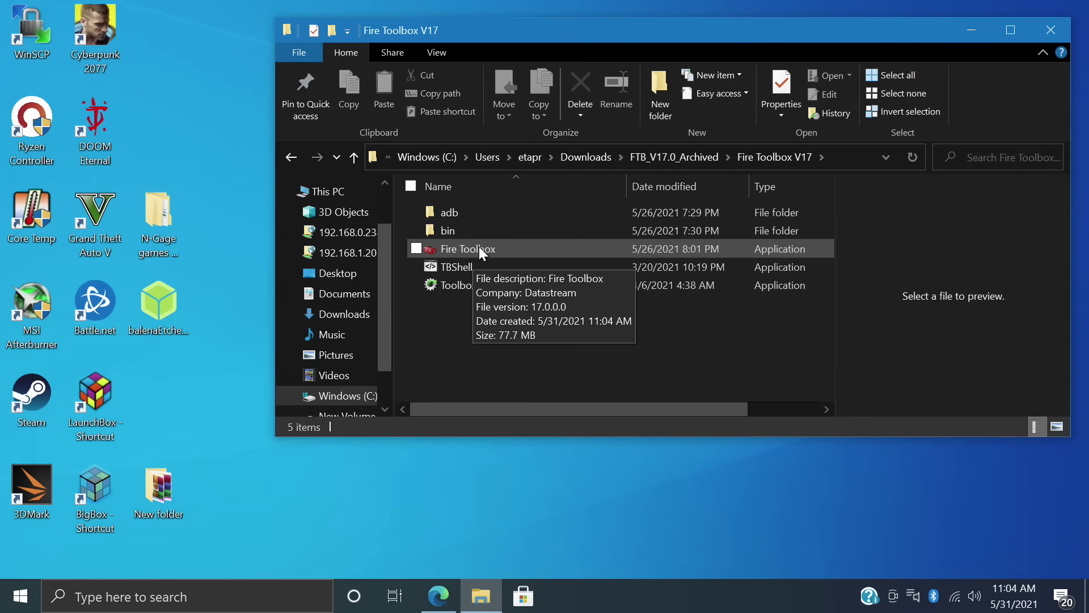
- Launch Fire Toolbox.exe, dismiss the first-run notice, and apply the Terminal (Default) theme
double_click(517, 244)
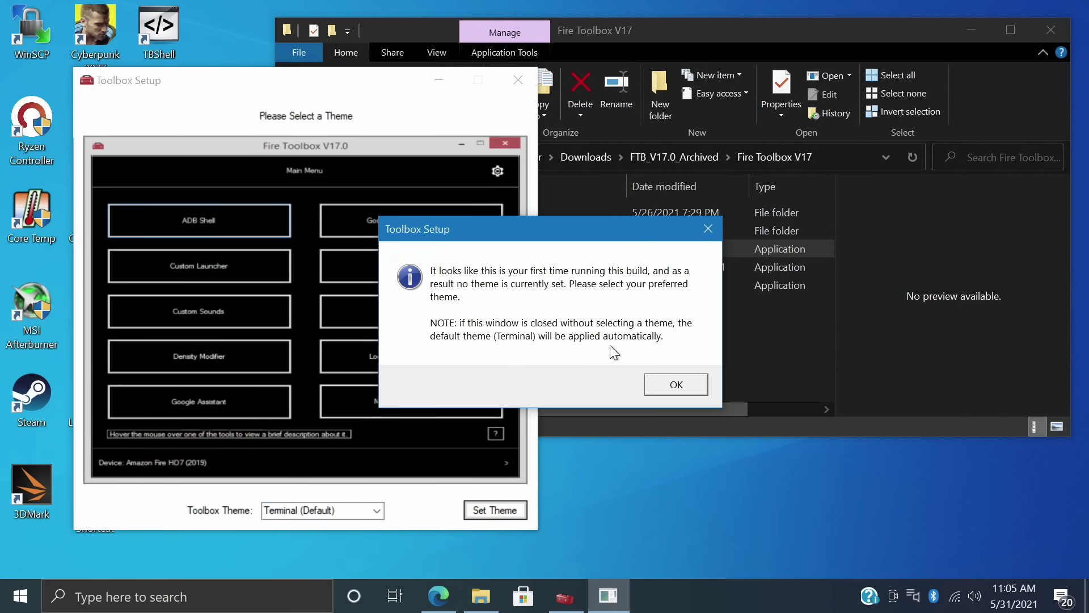
left_click(673, 388)
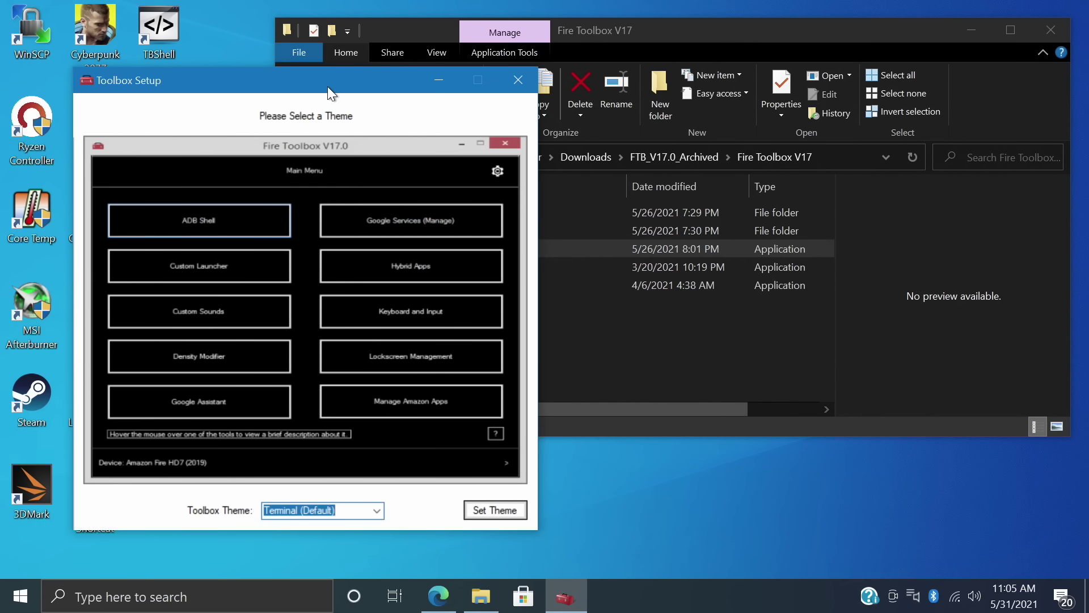
left_click_drag(329, 79, 690, 47)
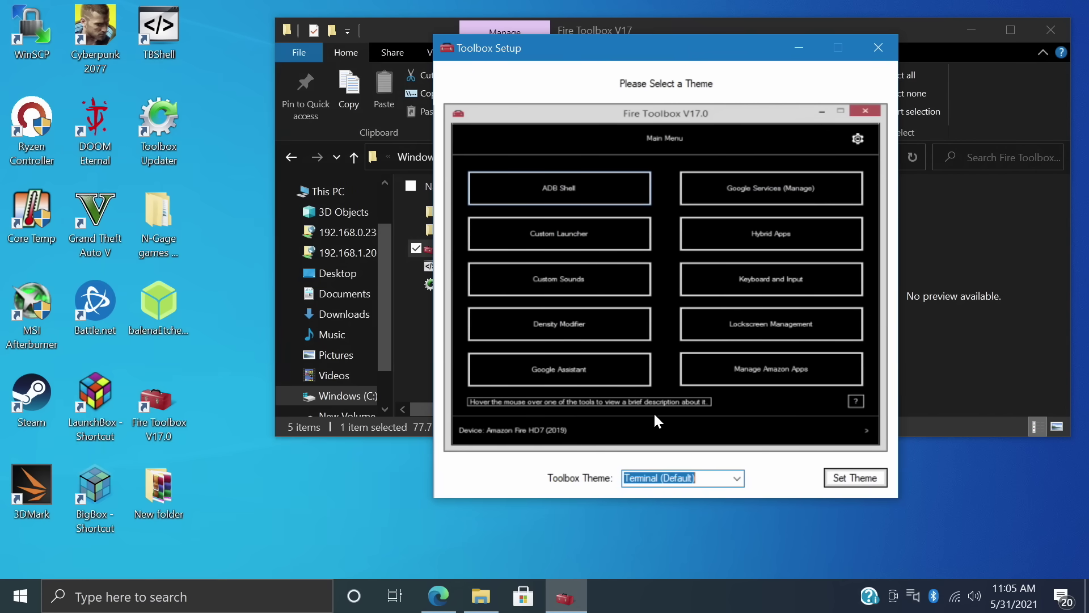
left_click(869, 486)
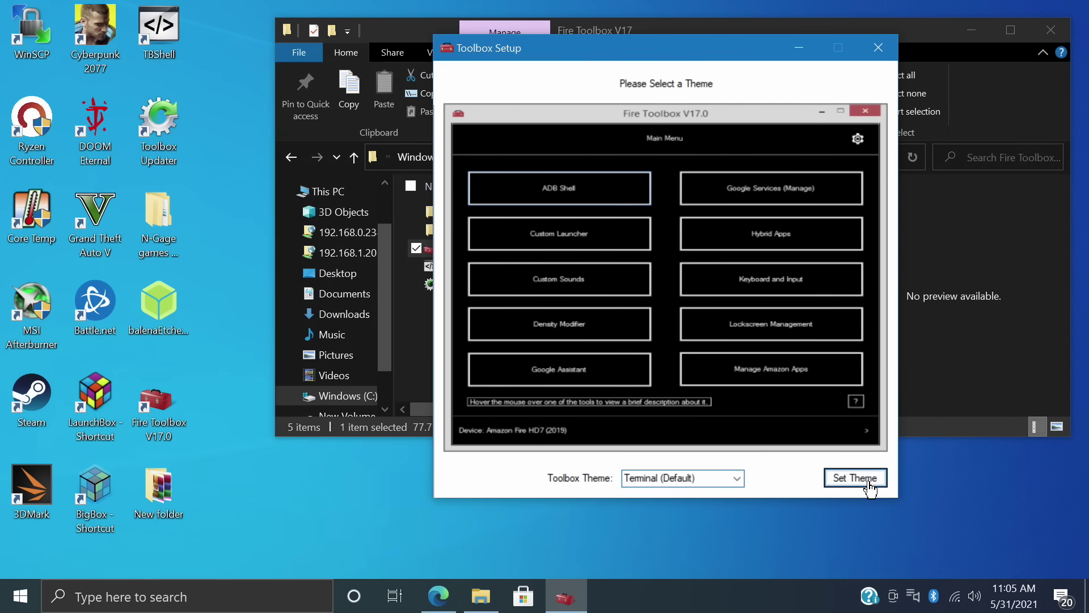
left_click(627, 360)
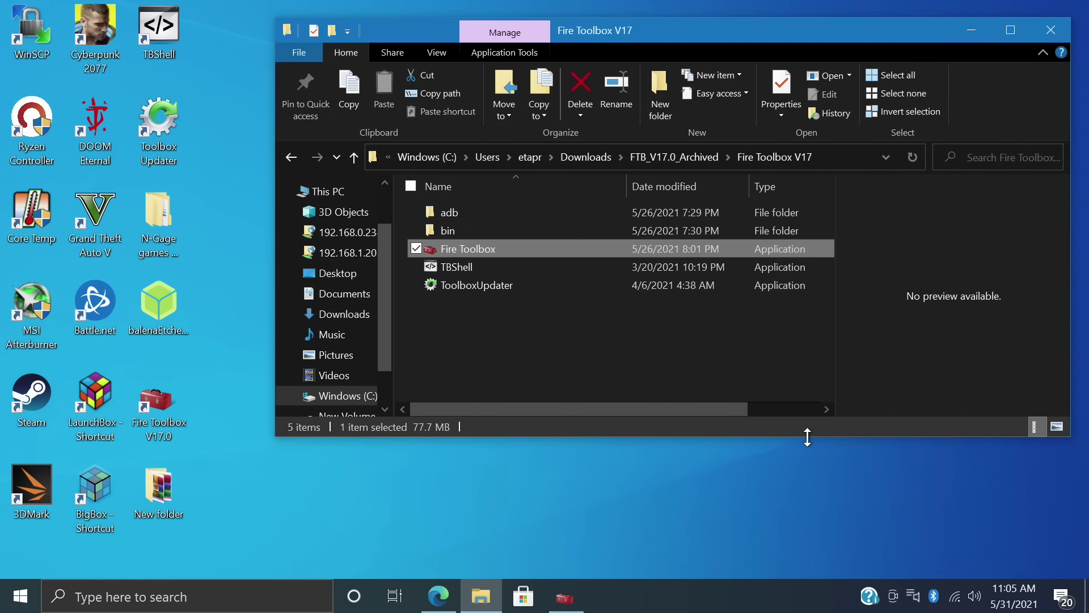
- Install Micropatch V17.1, letting the toolbox close and relaunch, and dismiss the resulting error
left_click_drag(331, 35, 642, 108)
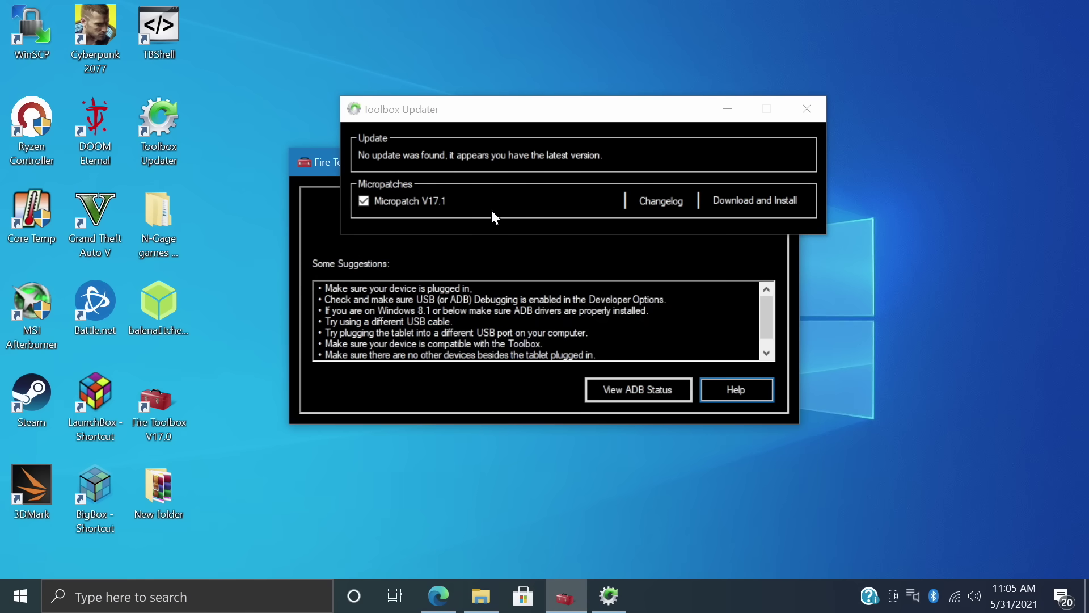
left_click(734, 196)
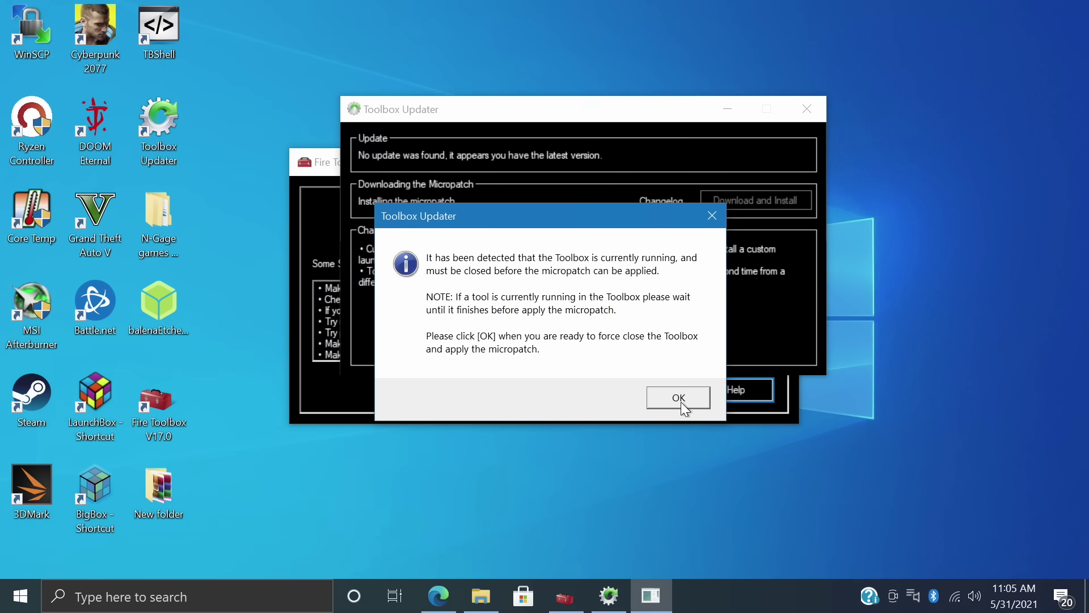
left_click(681, 400)
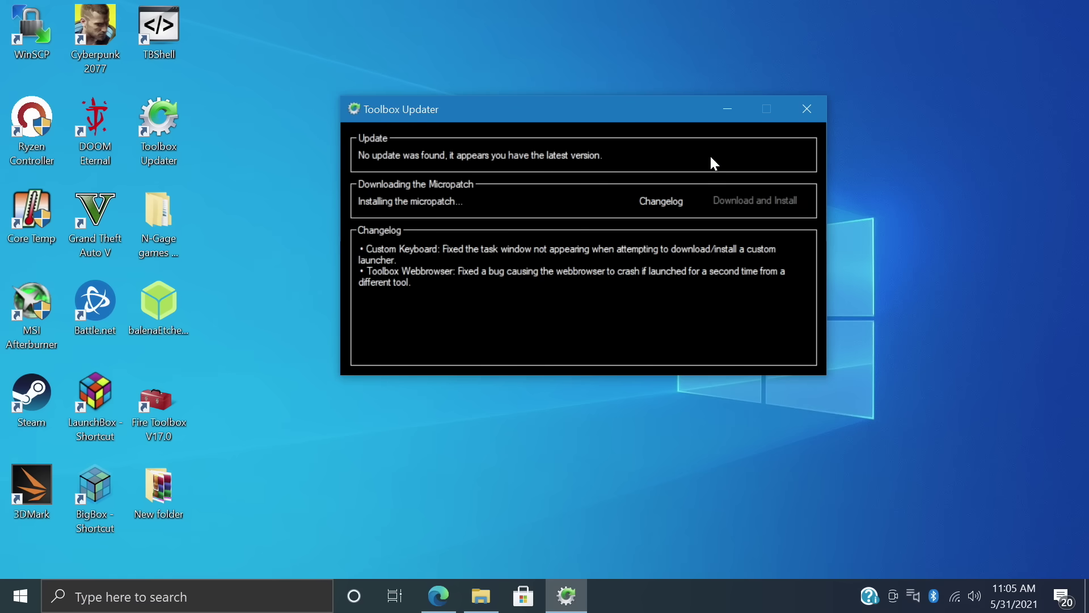
left_click(567, 363)
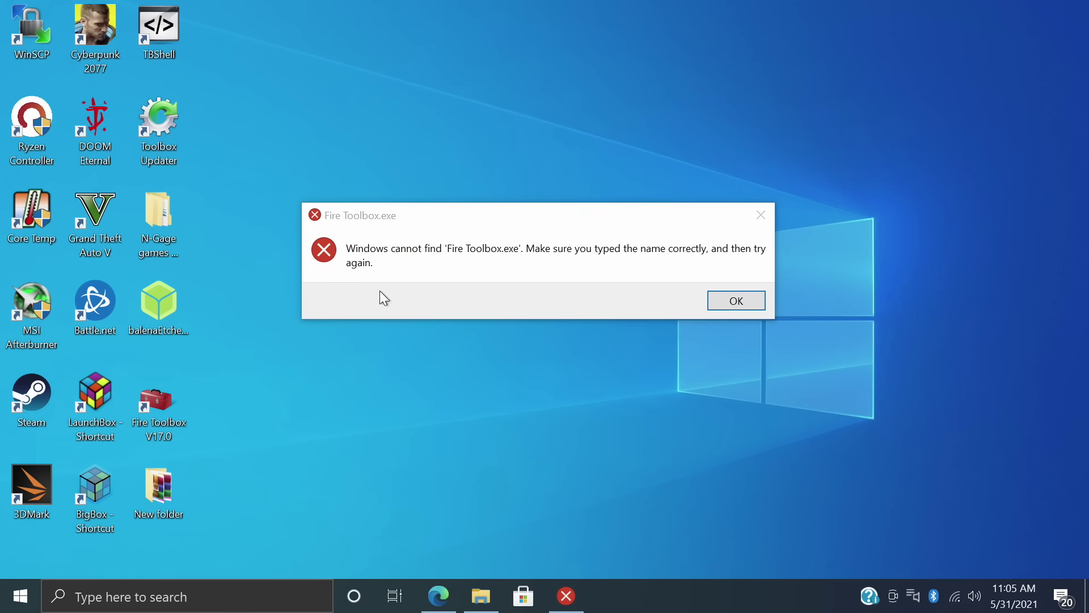
left_click(735, 297)
- Relaunch Fire Toolbox from the Fire Toolbox V17 folder and minimise Explorer while it starts
left_click(485, 589)
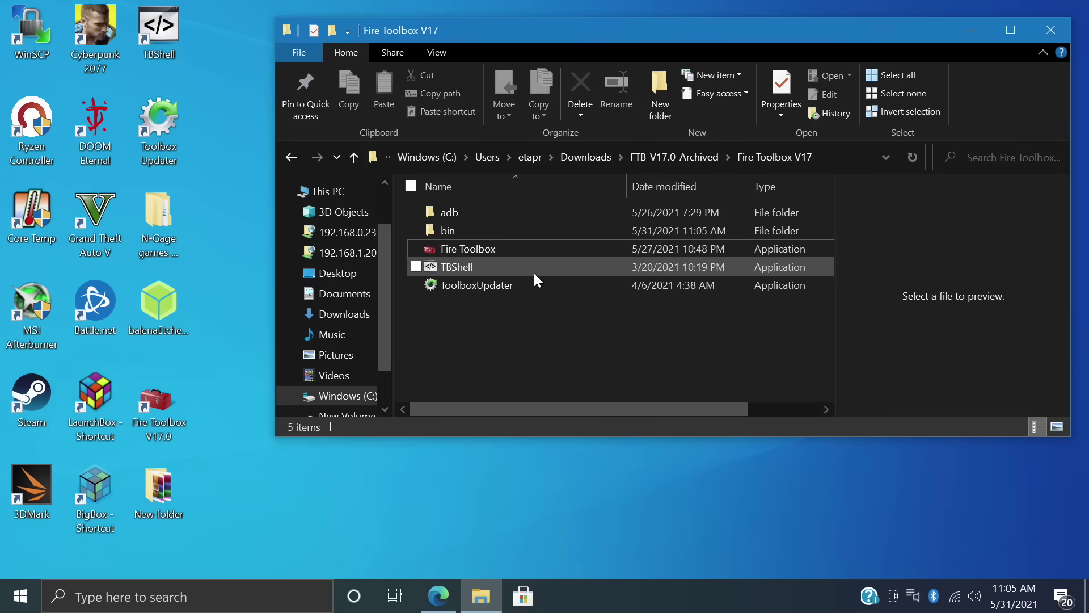
double_click(489, 248)
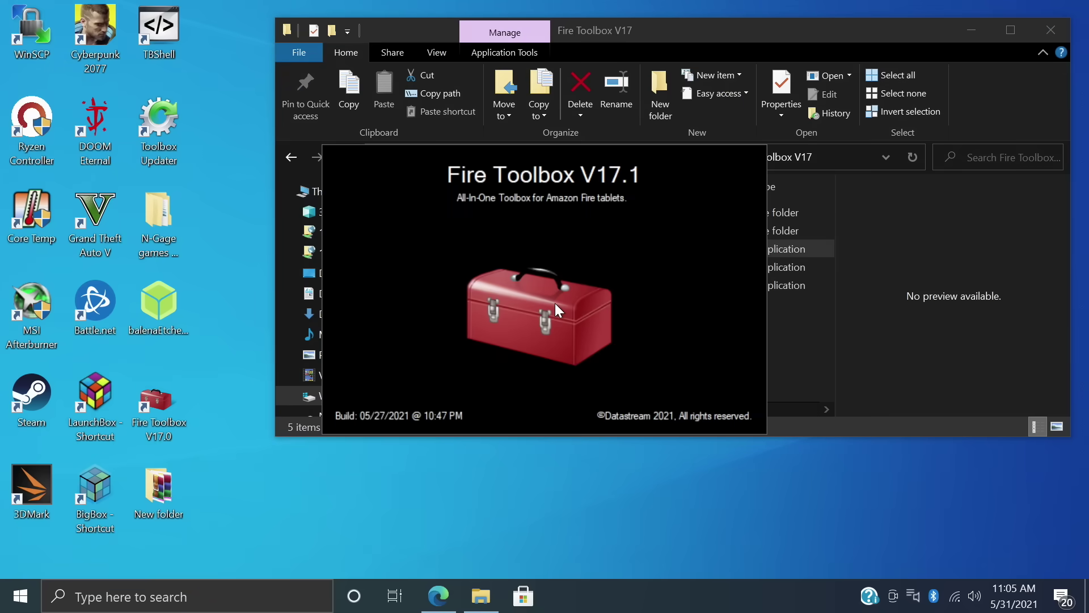
left_click(967, 25)
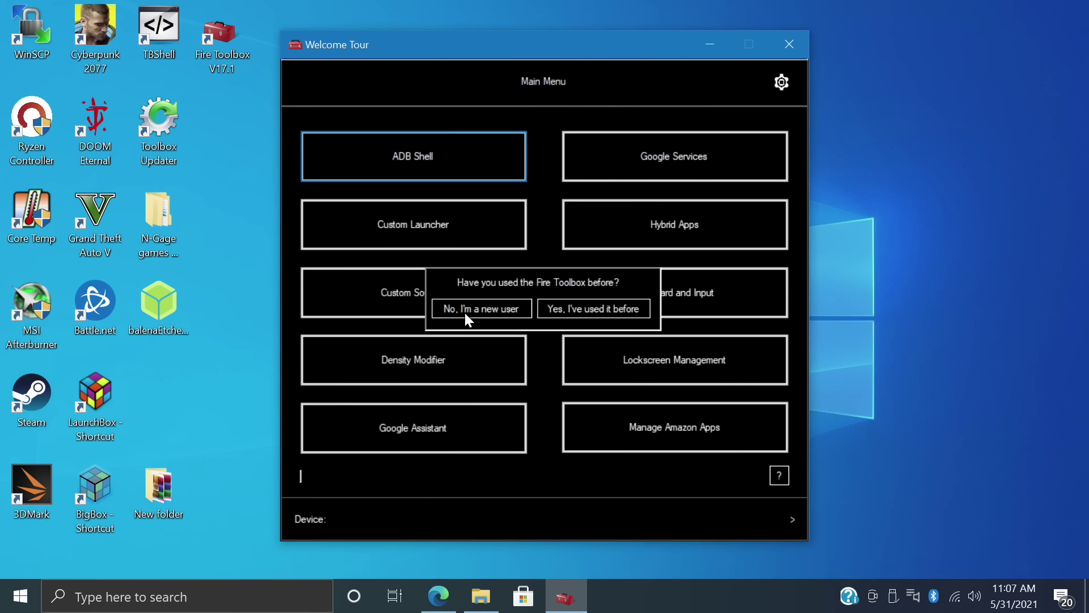
- Answer 'Yes, I've used it before', close the Welcome changelog, and read the main menu tool descriptions
left_click(606, 307)
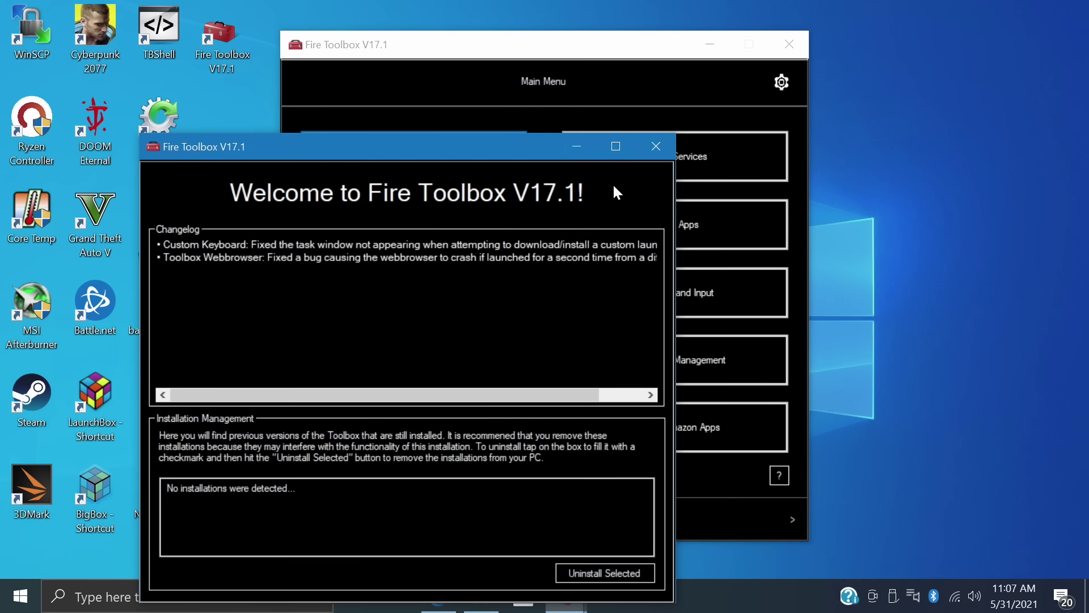
left_click(656, 147)
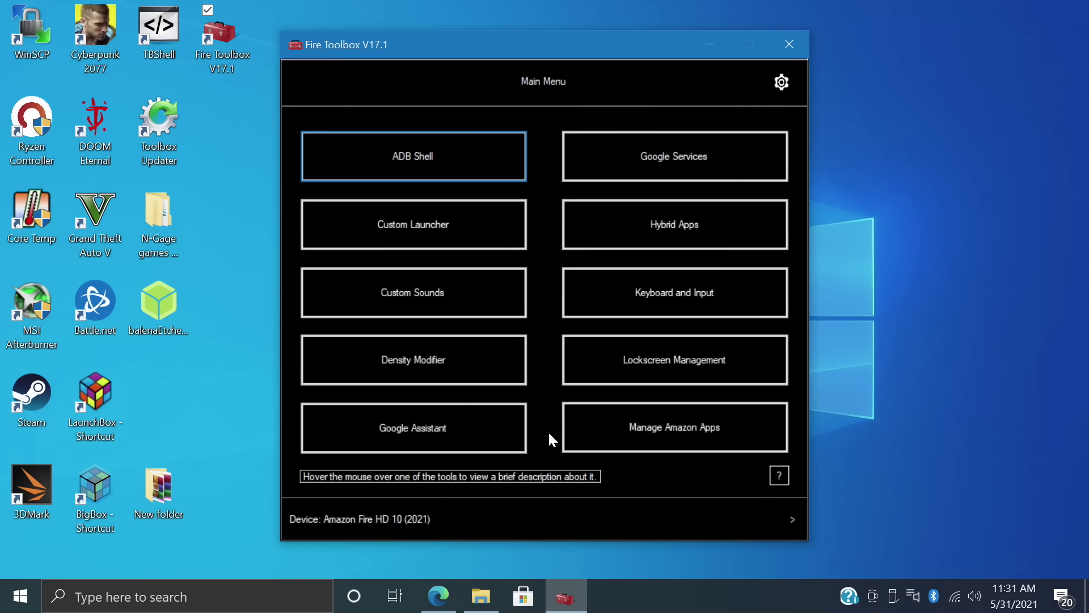
mouse_move(439, 233)
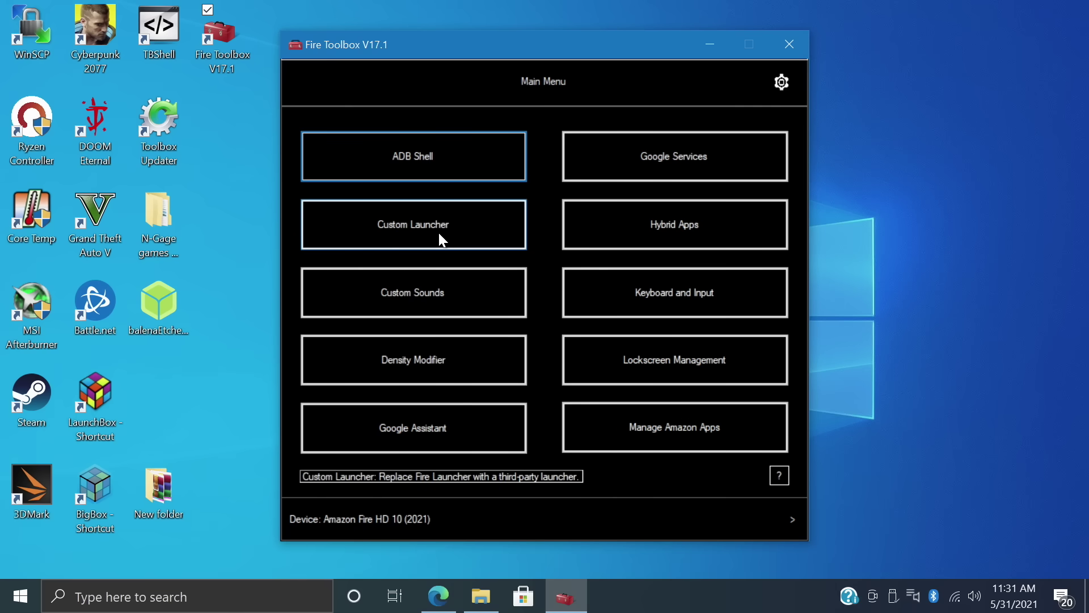
mouse_move(745, 162)
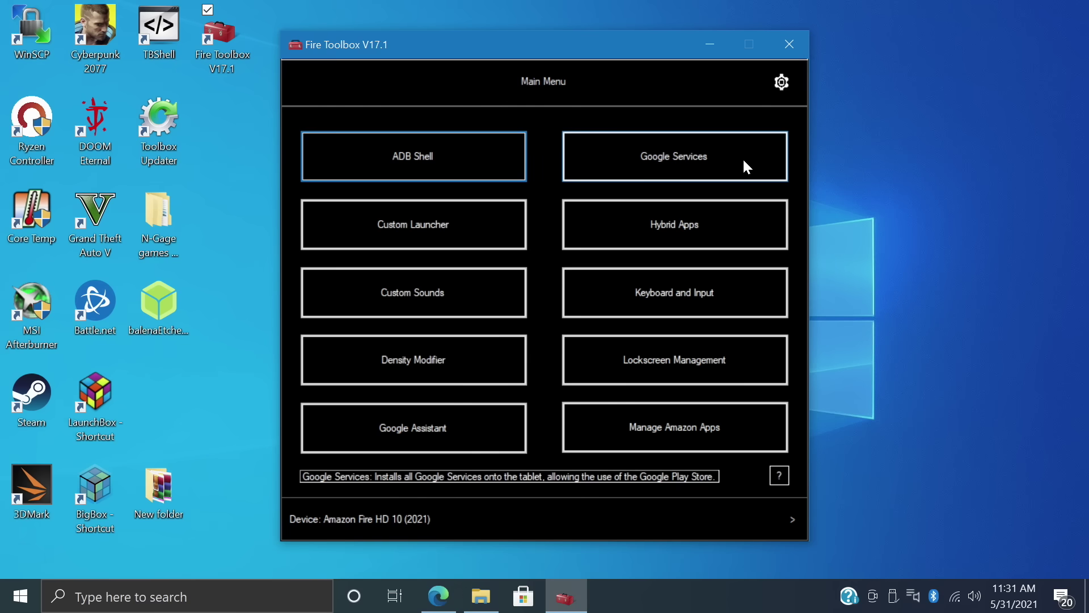
mouse_move(729, 360)
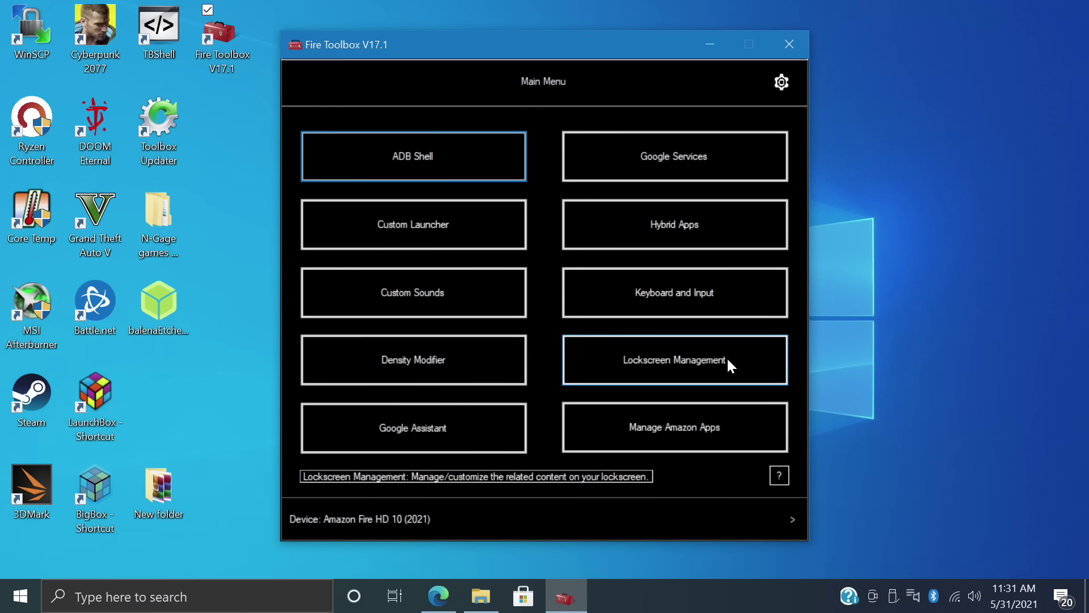
mouse_move(702, 422)
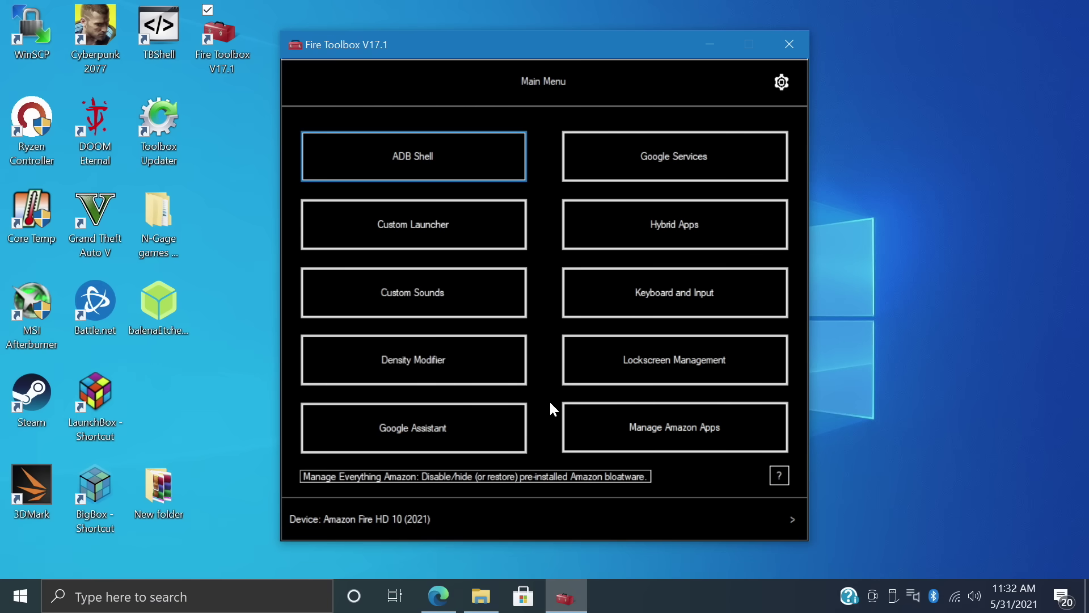
- Run the Google Services tool to install Google Play, then acknowledge the sign-in advice
left_click(713, 170)
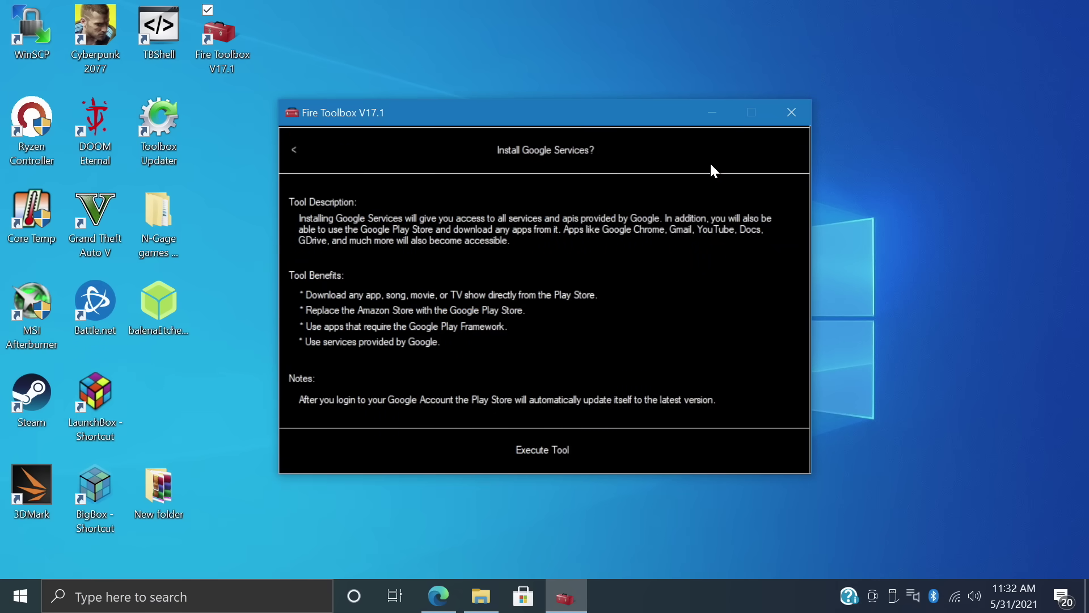
left_click(527, 451)
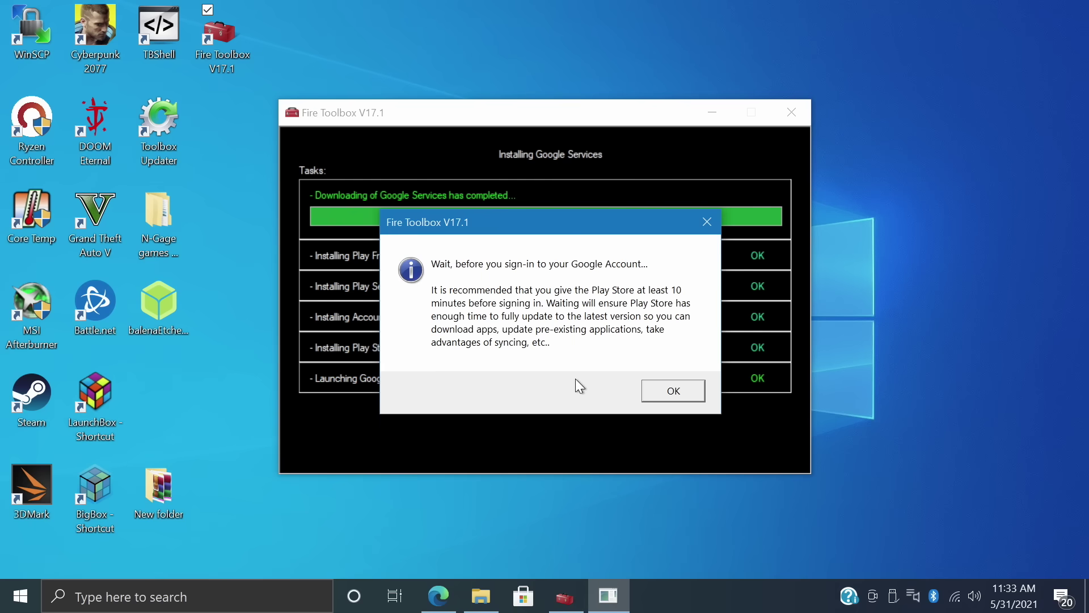
left_click(675, 394)
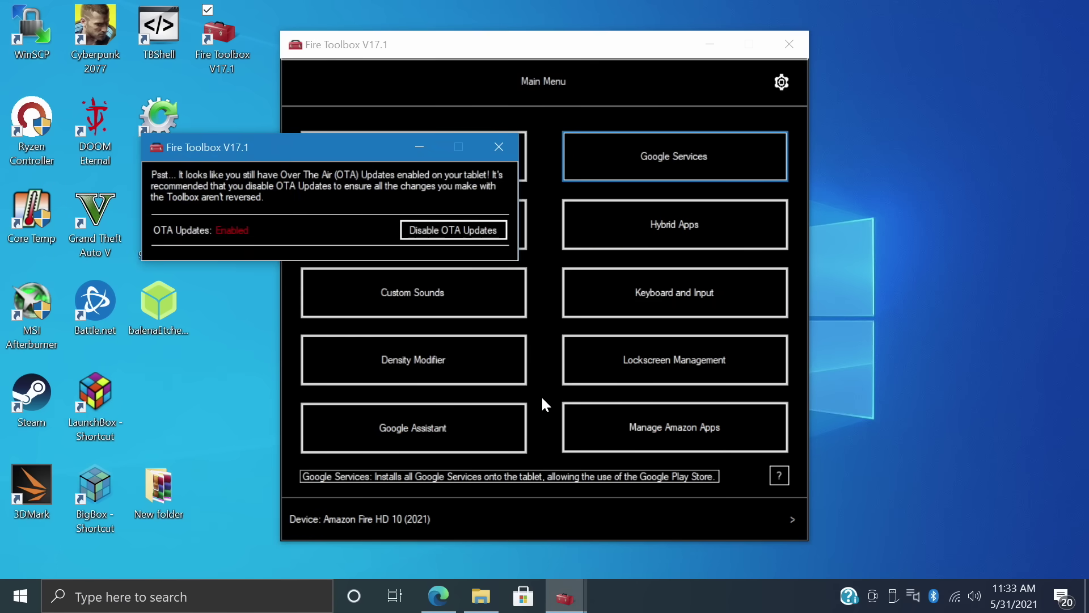
- Dismiss the OTA reminder and install Nova Launcher via Custom Launcher with Enable Widgets ticked
left_click(499, 147)
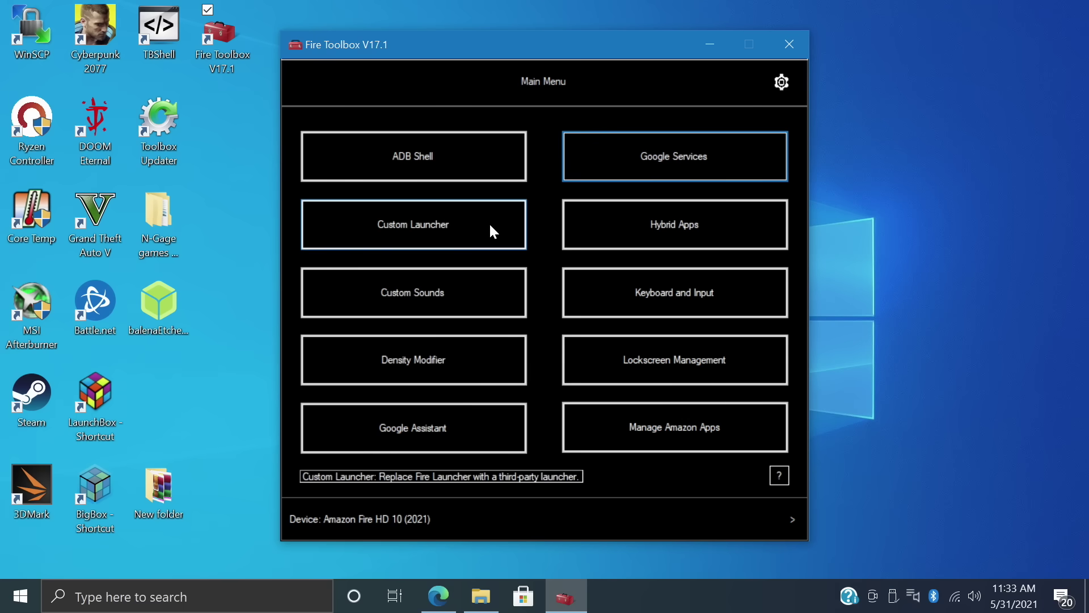
left_click(428, 215)
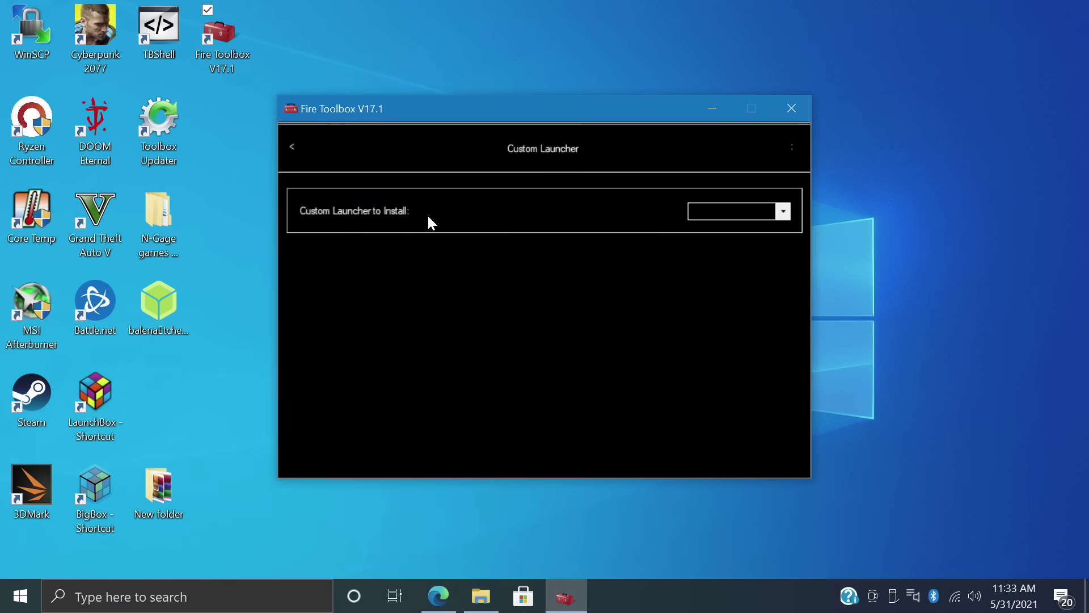
left_click(786, 209)
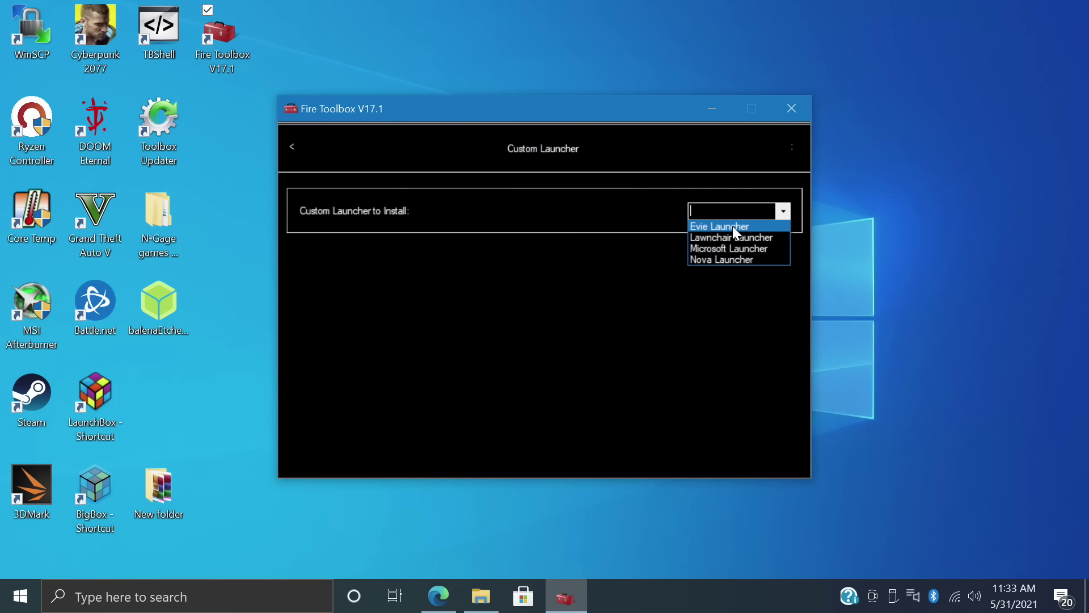
left_click(731, 260)
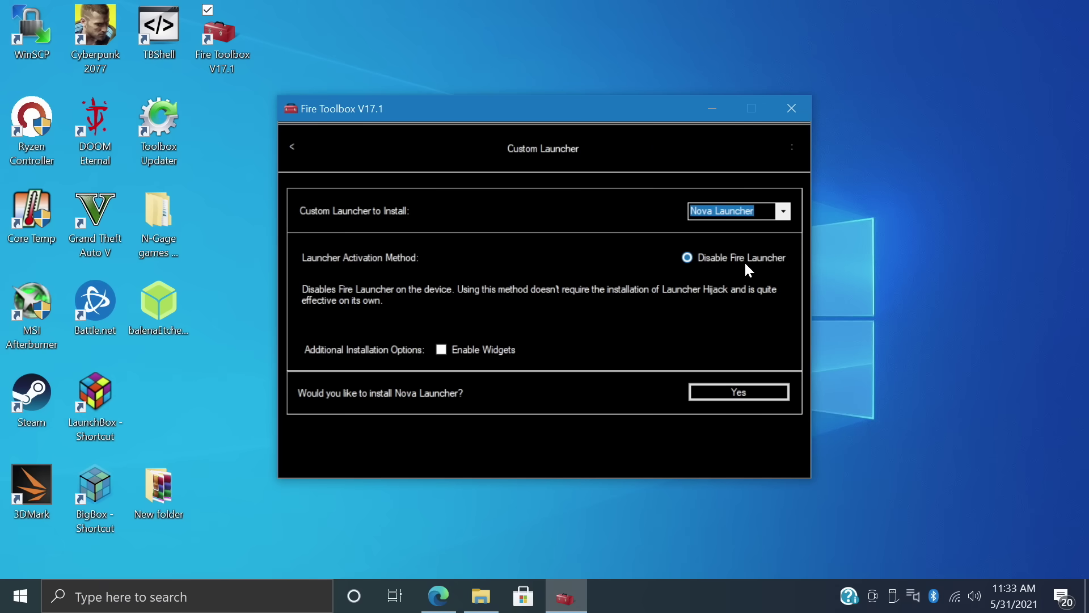
left_click(483, 356)
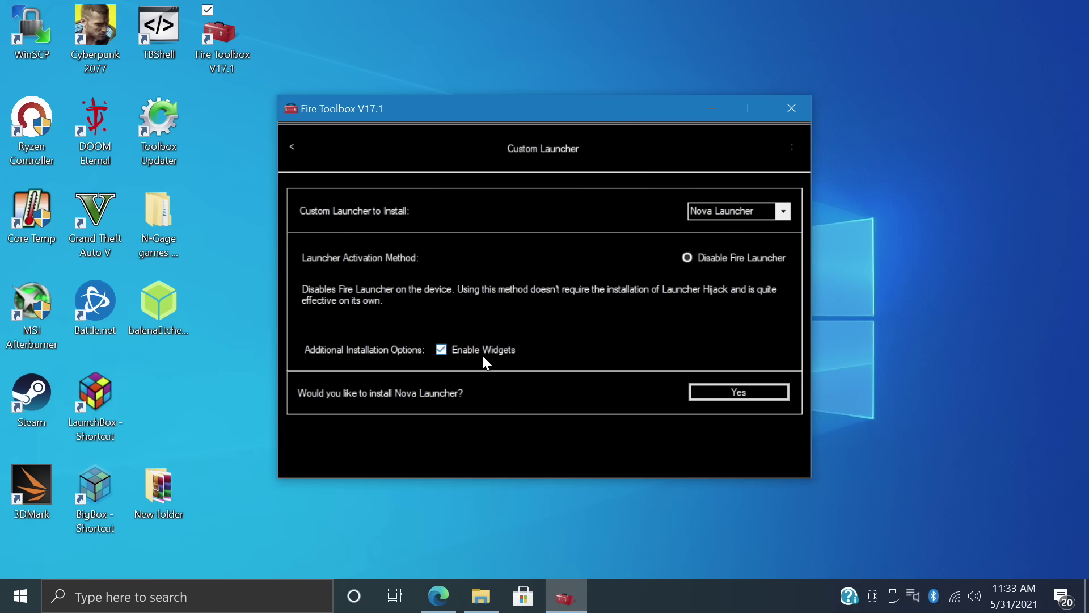
left_click(483, 358)
left_click(761, 394)
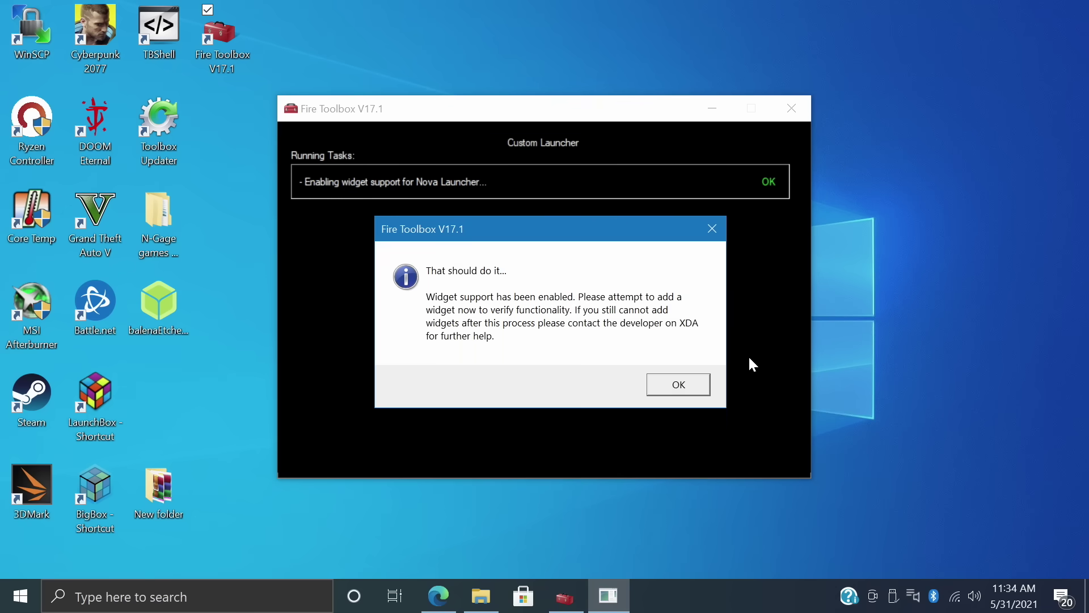
left_click(703, 382)
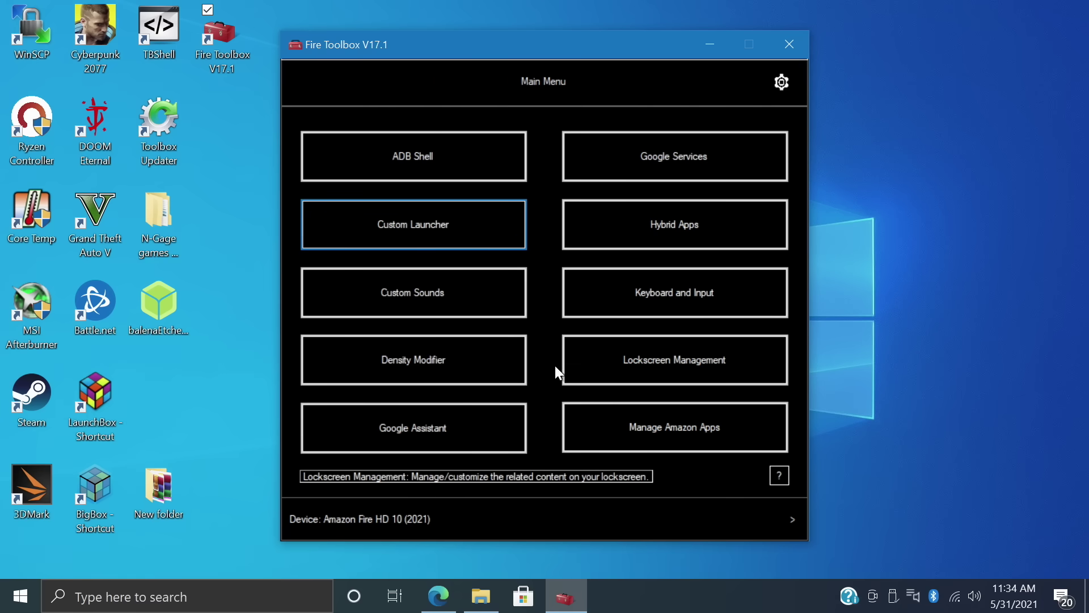
- Run Remove Lockscreen Ads from Lockscreen Management, accepting the OTA warning
left_click(718, 360)
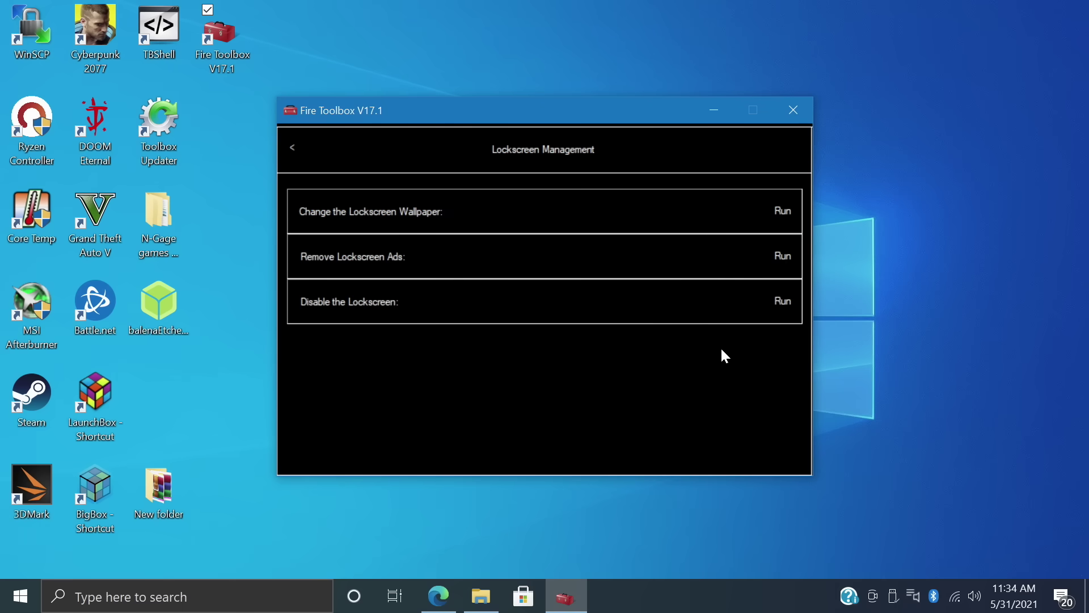
left_click(784, 258)
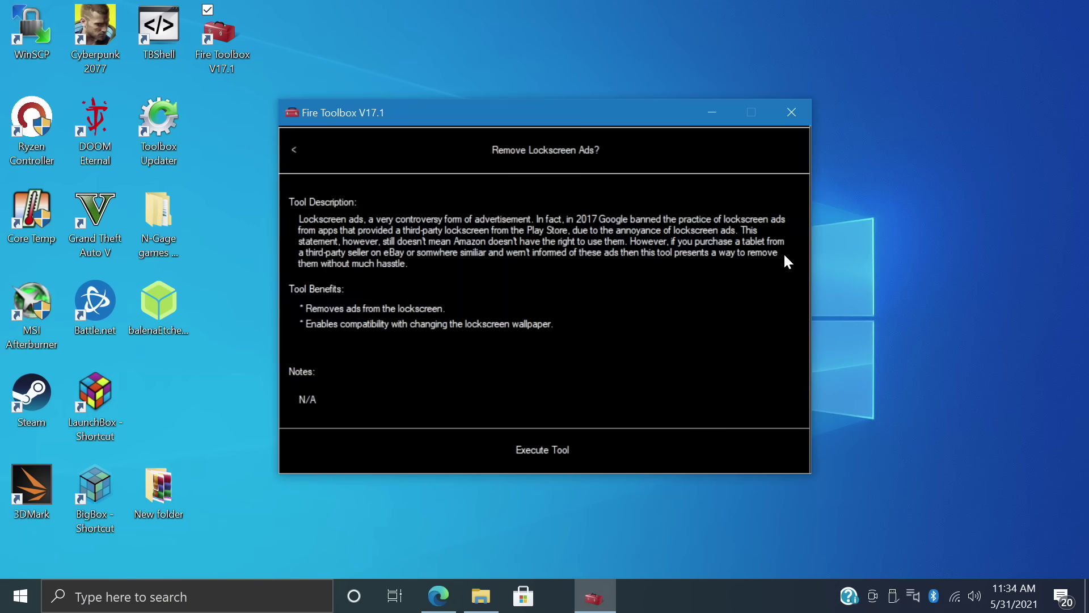
left_click(581, 451)
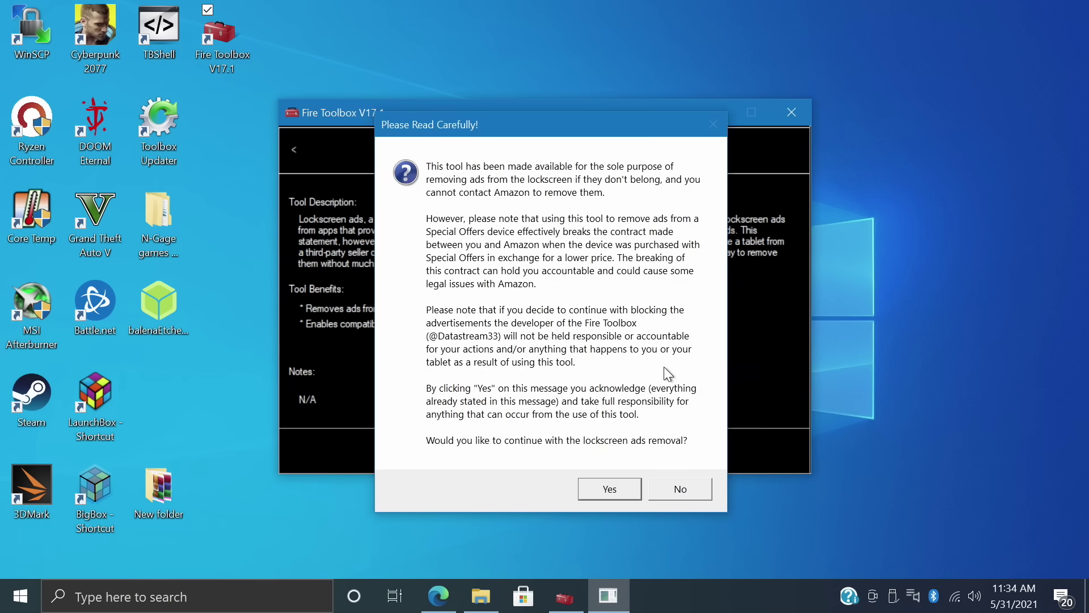
left_click(614, 487)
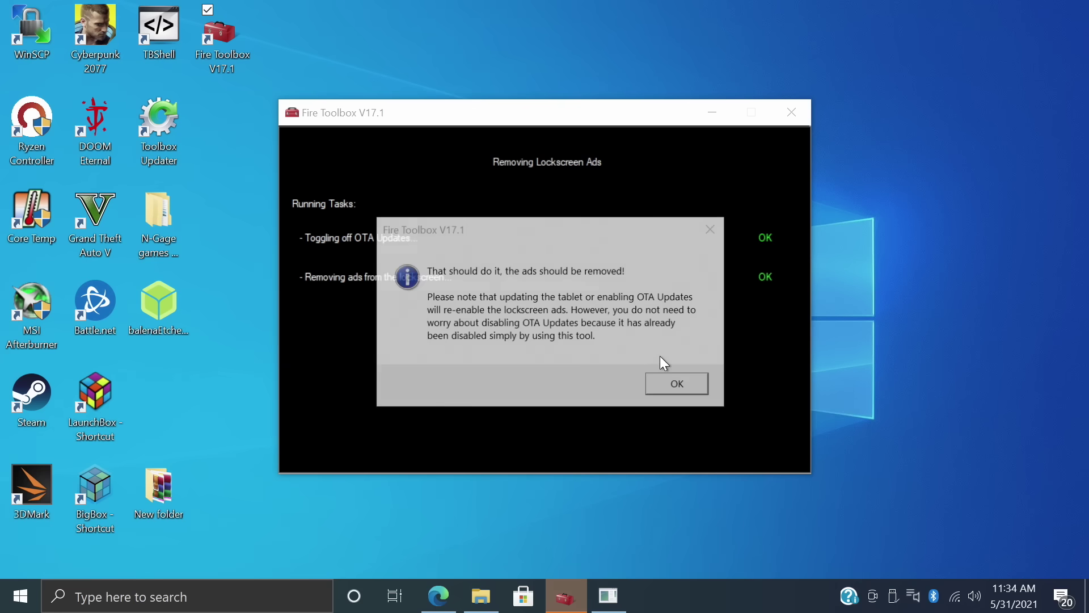
left_click(685, 385)
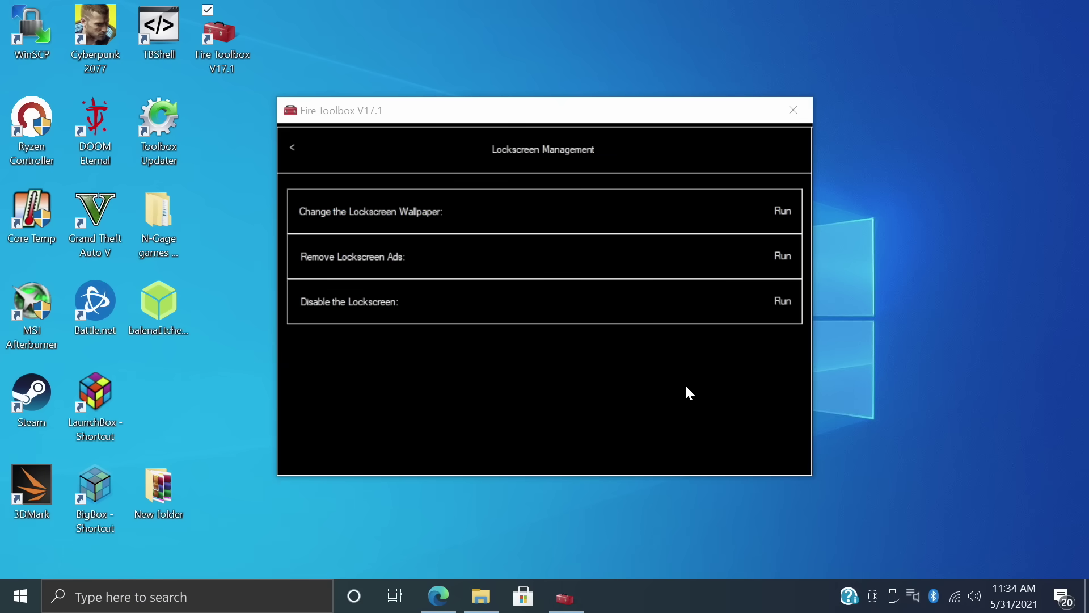
- From the main menu, open Manage Amazon Apps and choose the Manually Disable option
left_click(303, 152)
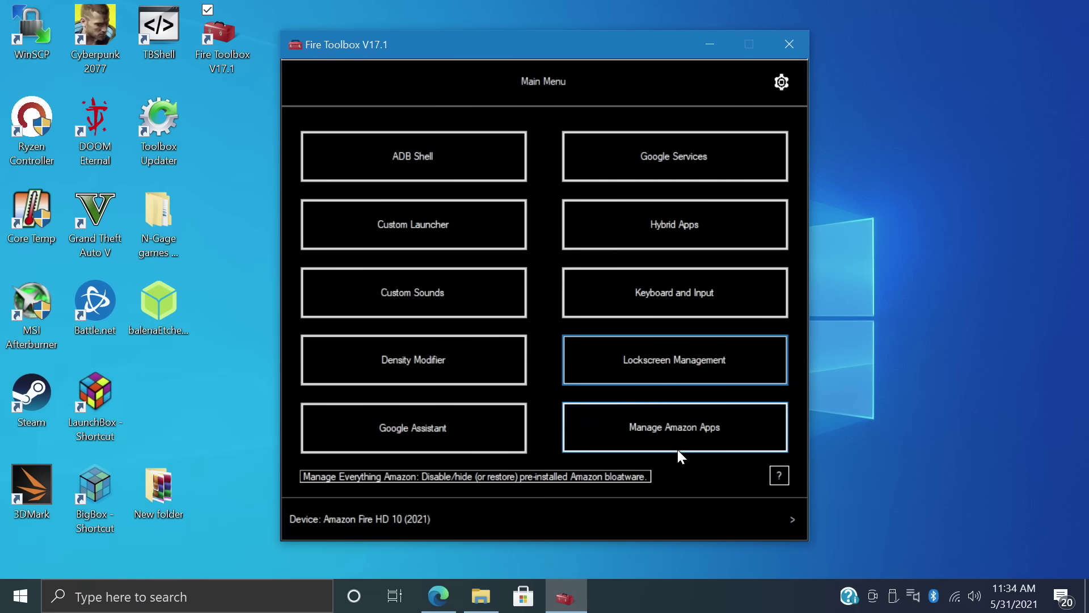
left_click(731, 422)
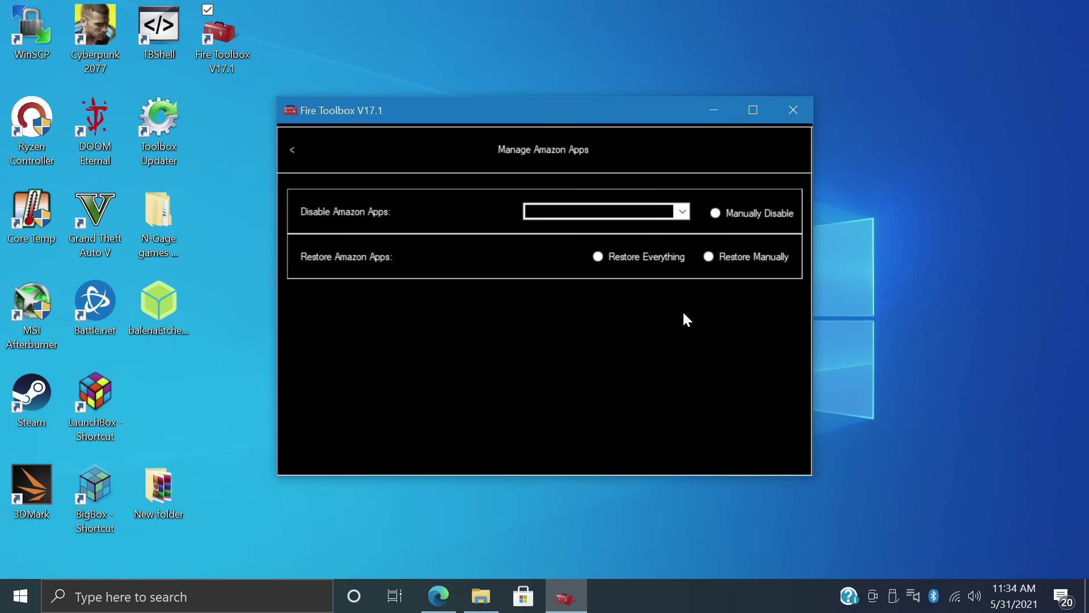
left_click(737, 216)
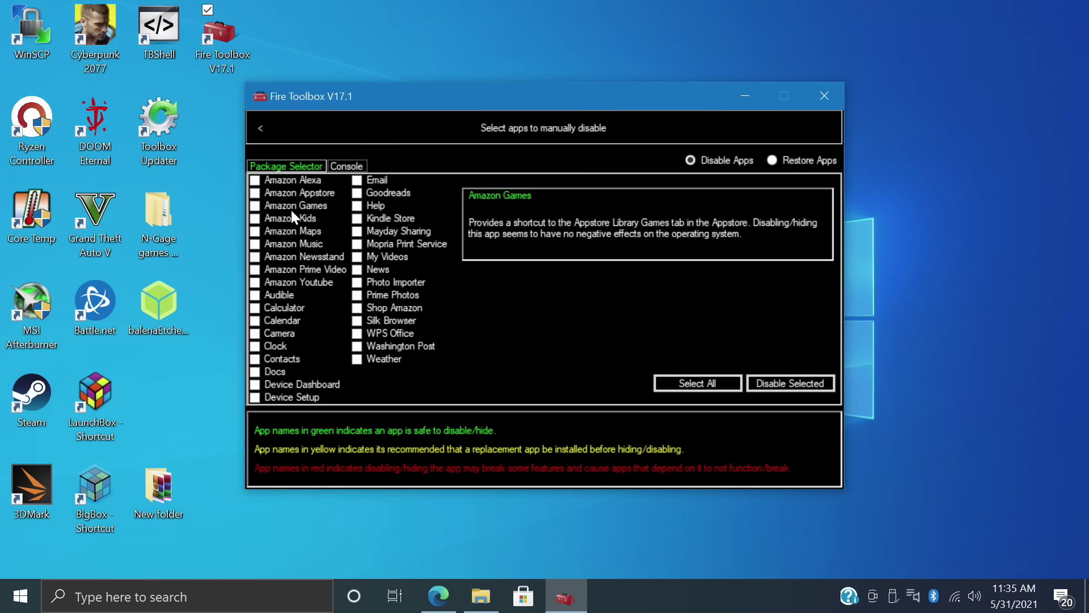
- Disable the Amazon apps with the Standard Debloat (Recommended) preset in Manage Amazon Apps
left_click(260, 130)
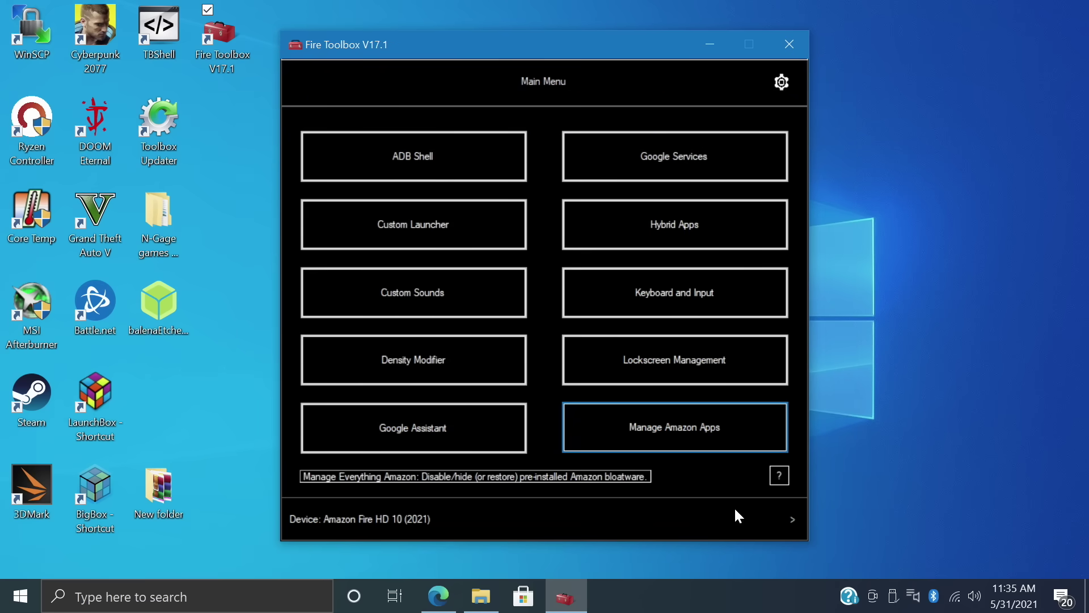
left_click(744, 437)
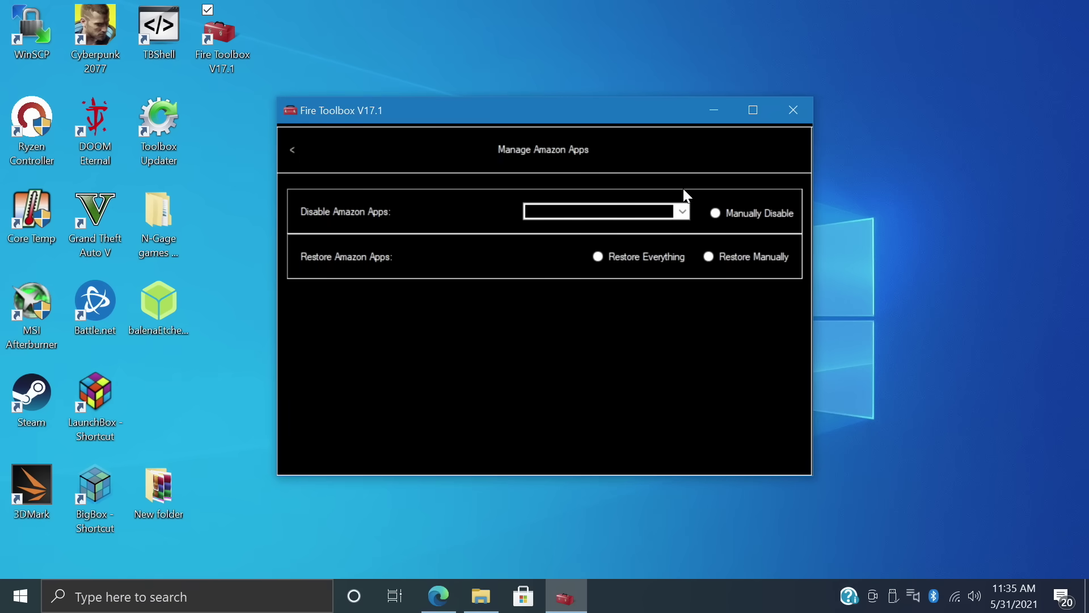
left_click(683, 212)
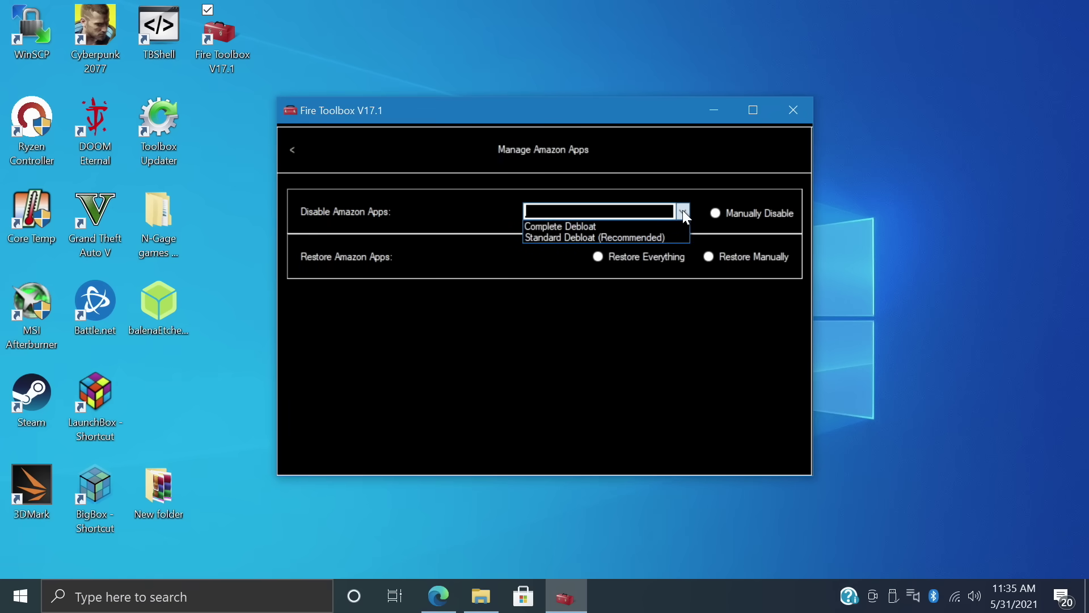
left_click(665, 236)
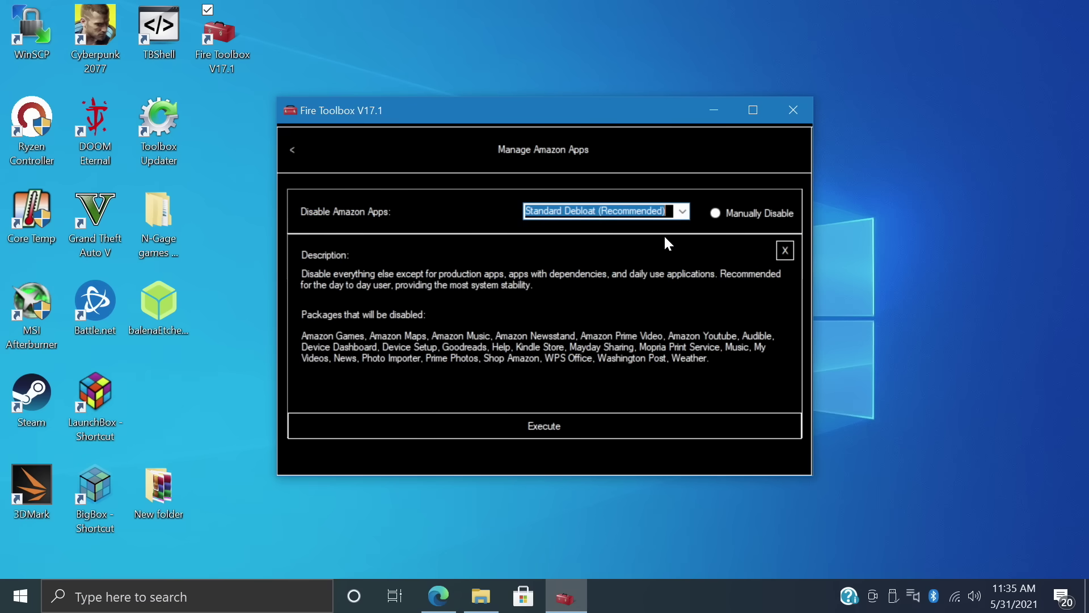
left_click(562, 434)
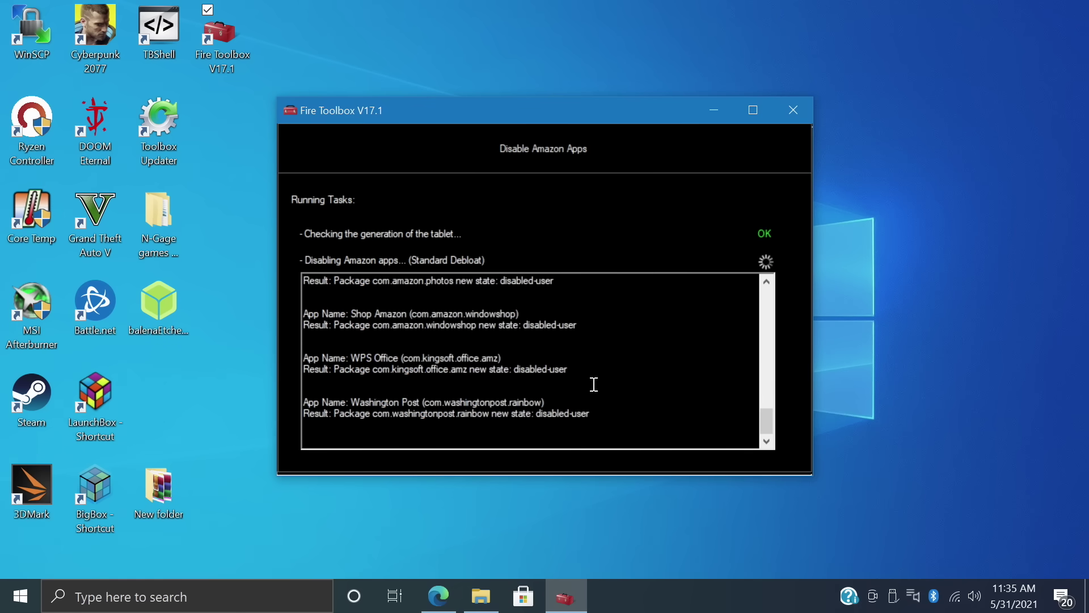
left_click(681, 404)
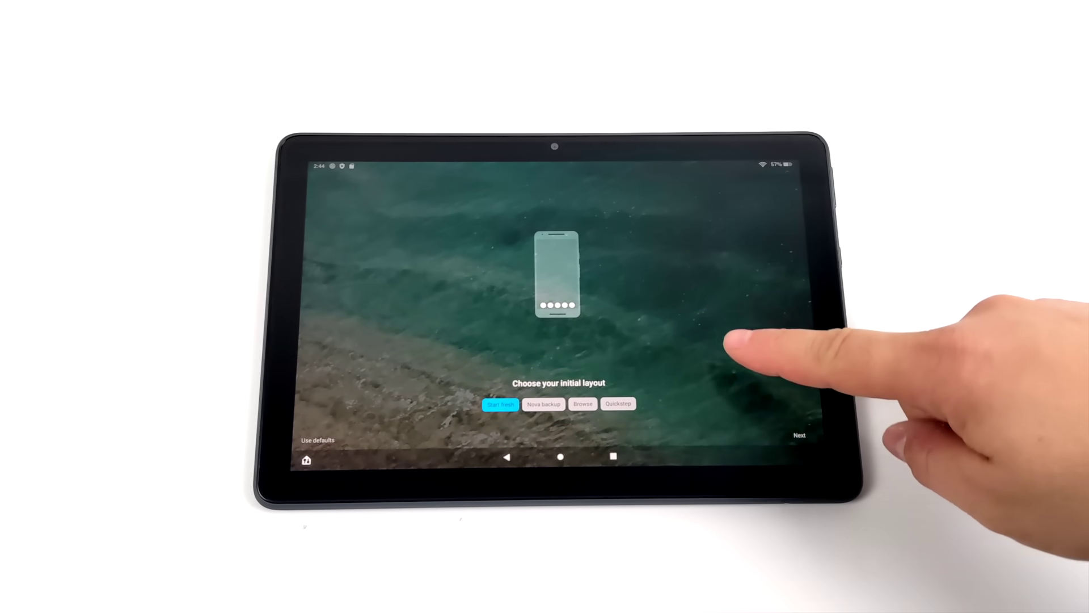
- Choose the Quickstep layout, decline Auto theme location access, keep the drawer style, apply, and go Home
left_click(618, 403)
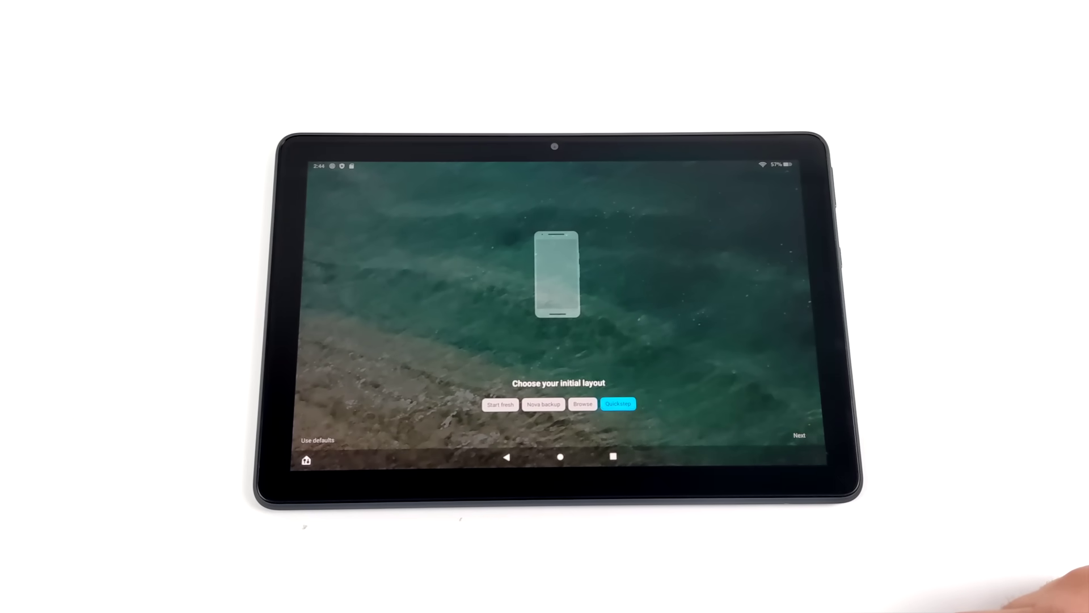
left_click(799, 435)
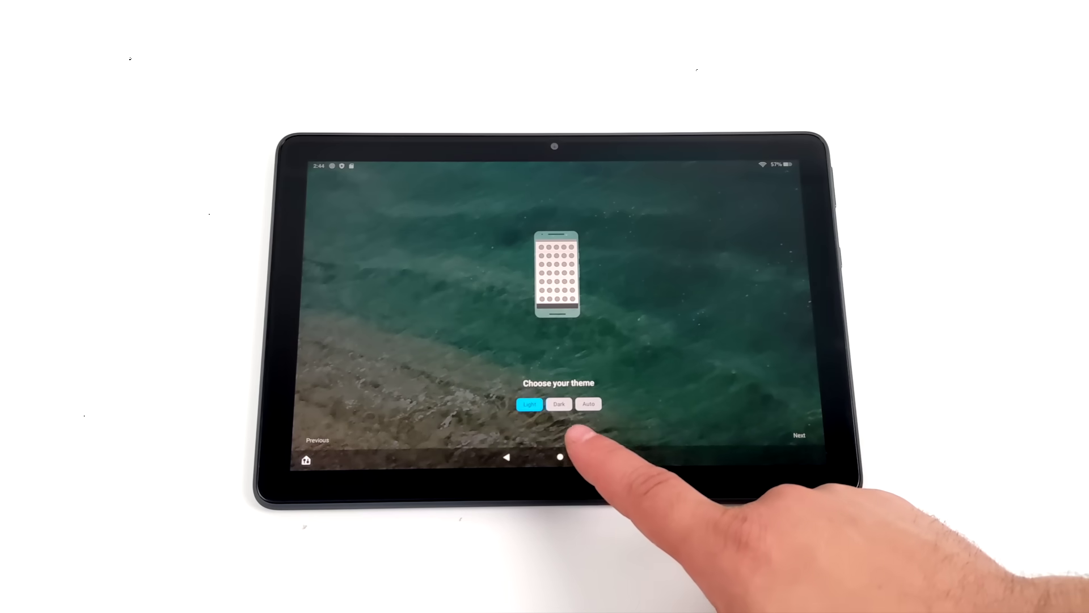
left_click(588, 404)
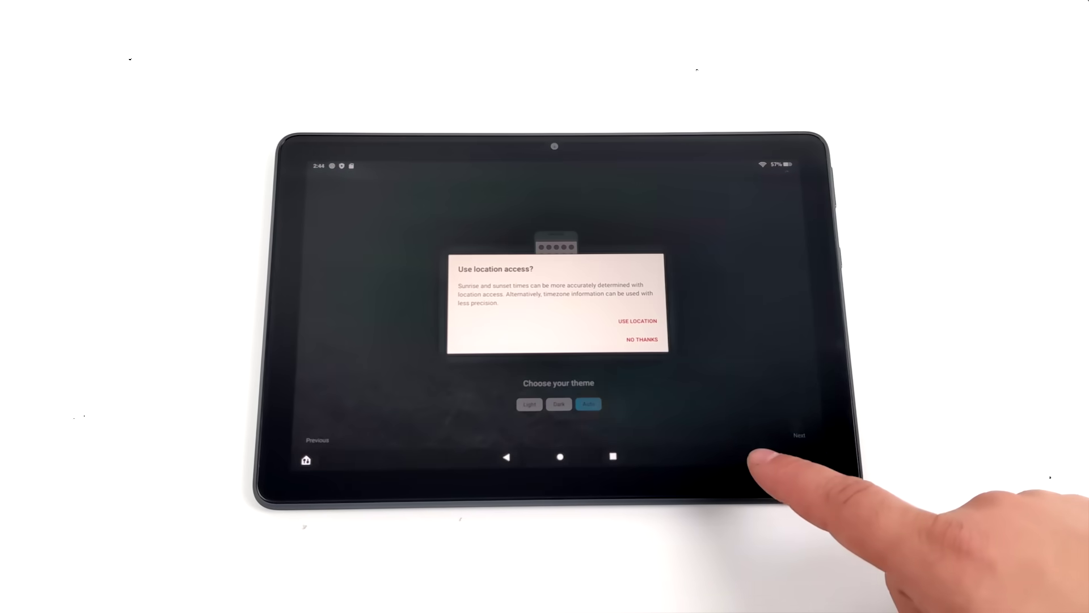
left_click(642, 340)
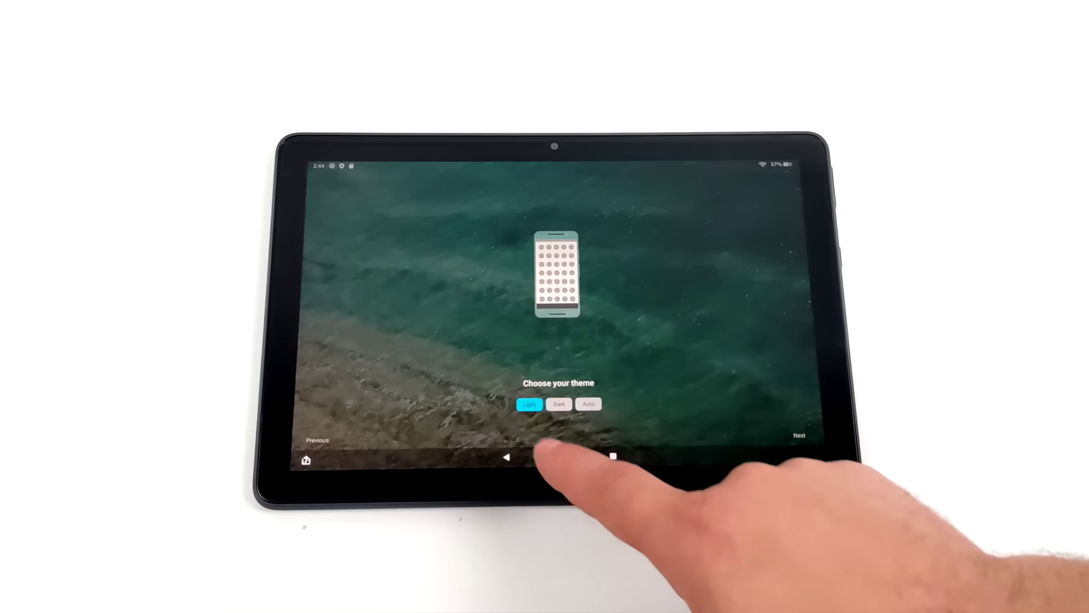
left_click(799, 436)
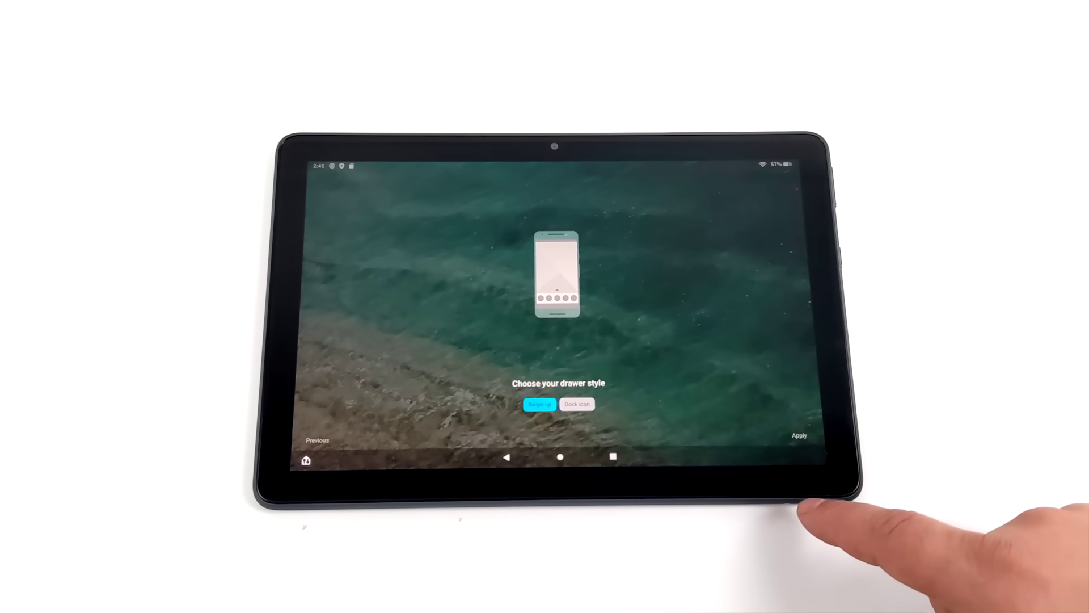
left_click(796, 433)
left_click(560, 457)
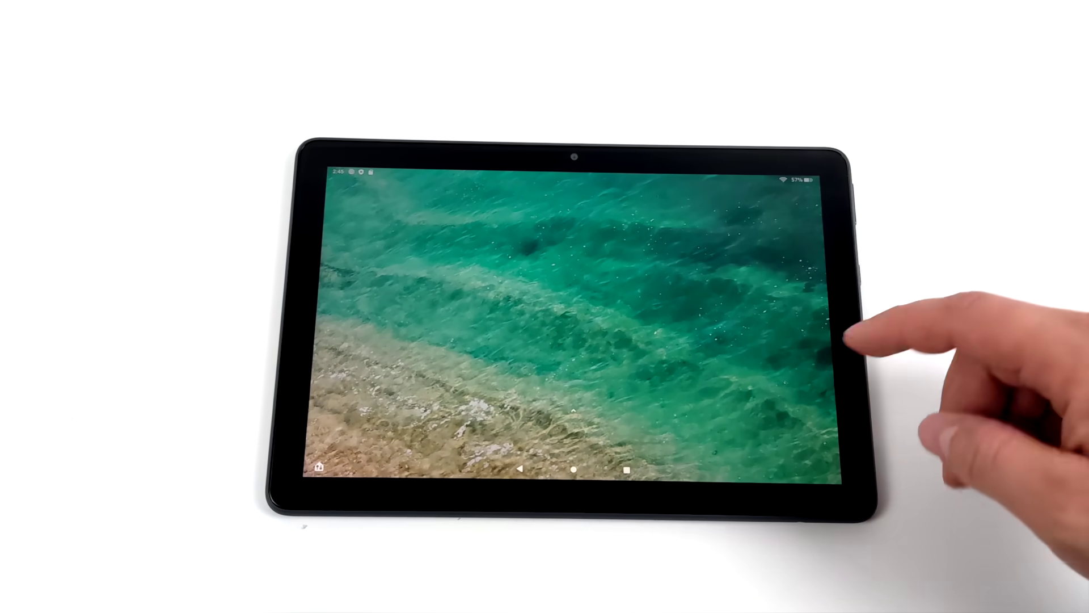
- Drag Nova Settings and Play Store from the app drawer onto the home screen
left_click_drag(851, 333, 834, 175)
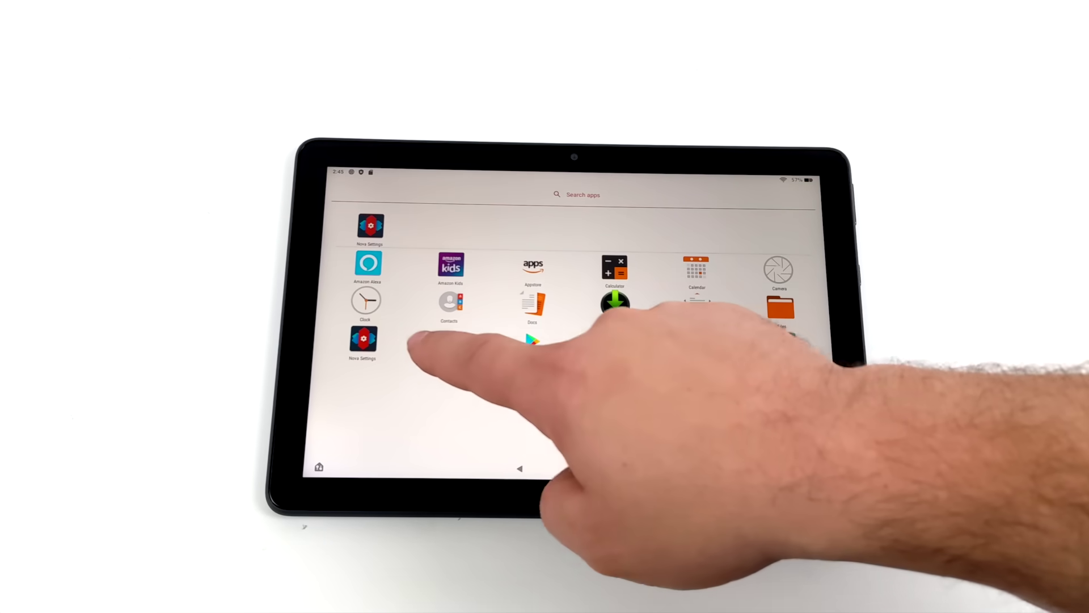
left_click_drag(363, 340, 556, 313)
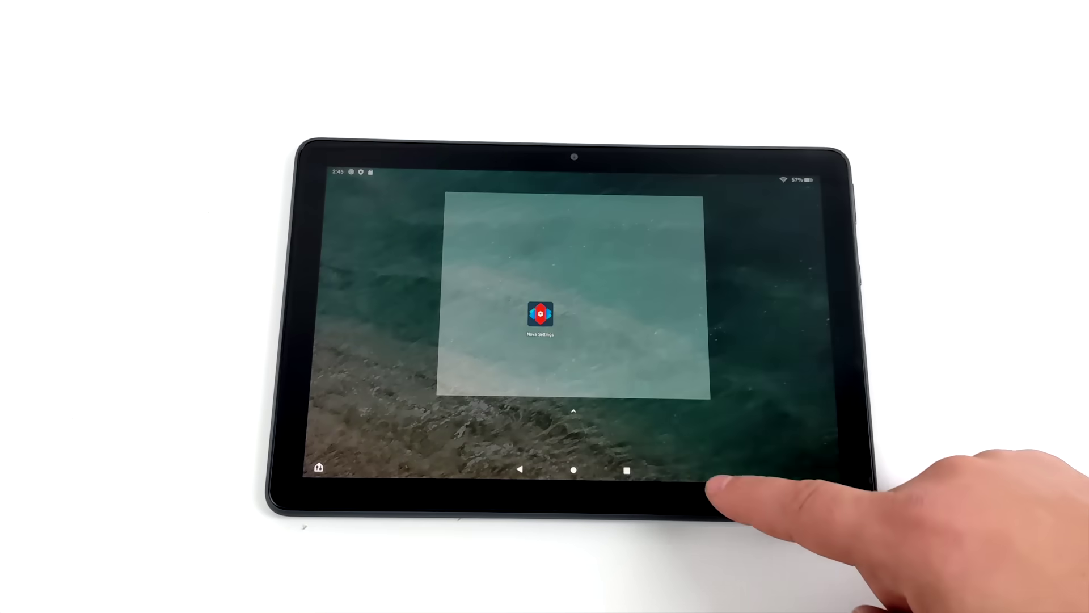
left_click_drag(705, 426, 750, 456)
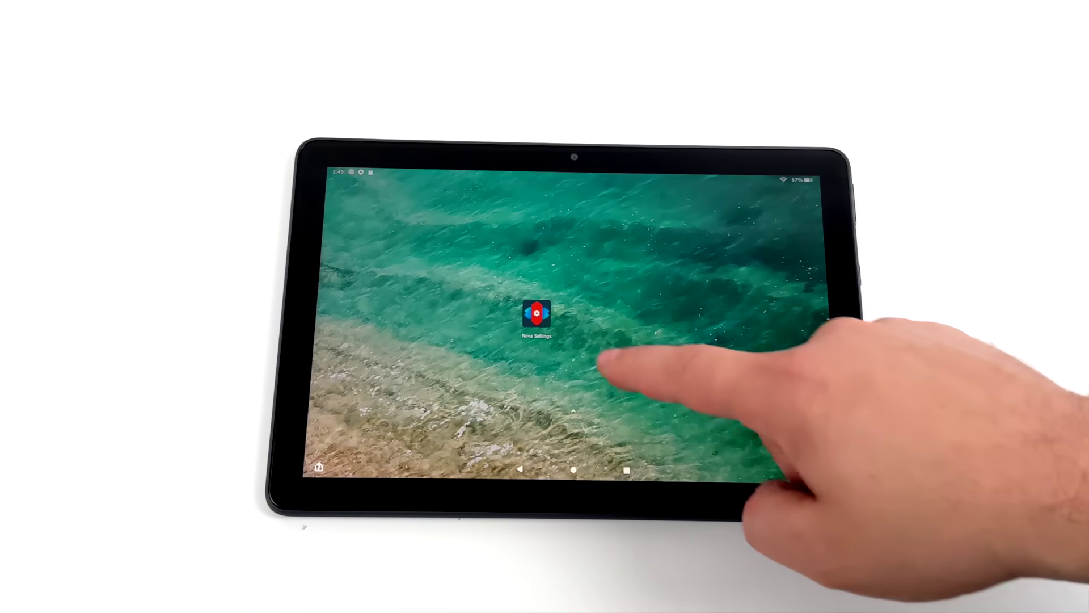
left_click_drag(536, 312, 672, 463)
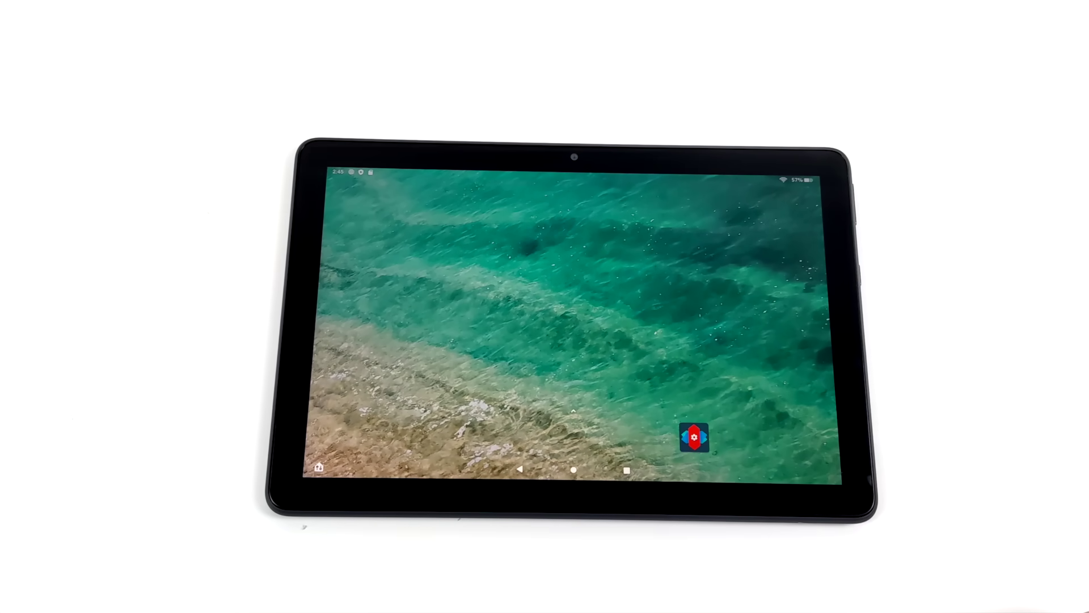
left_click_drag(742, 309, 783, 476)
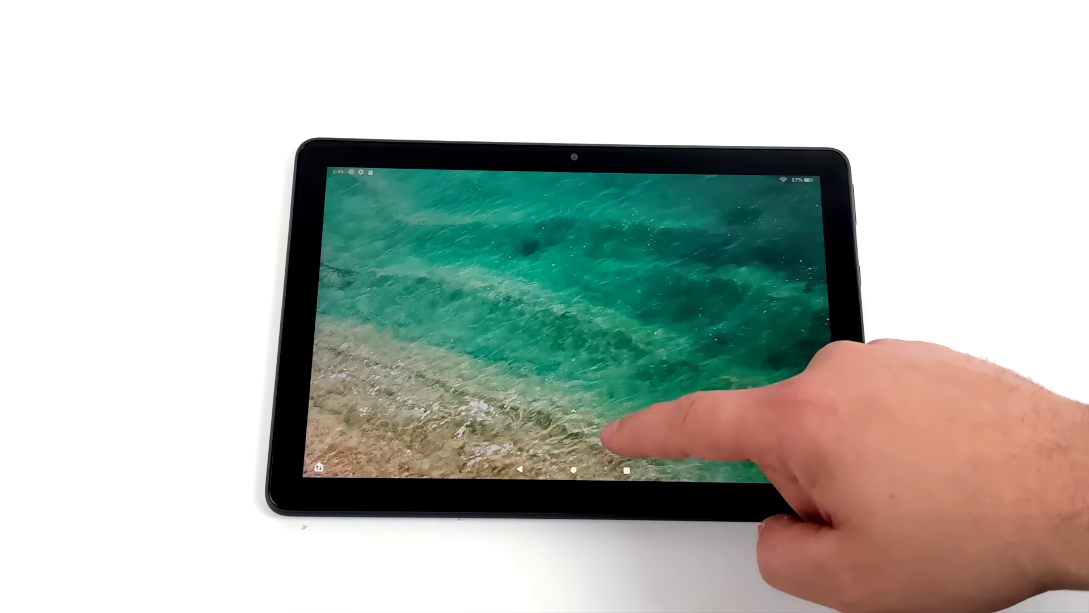
left_click_drag(620, 454, 669, 333)
left_click_drag(533, 339, 686, 344)
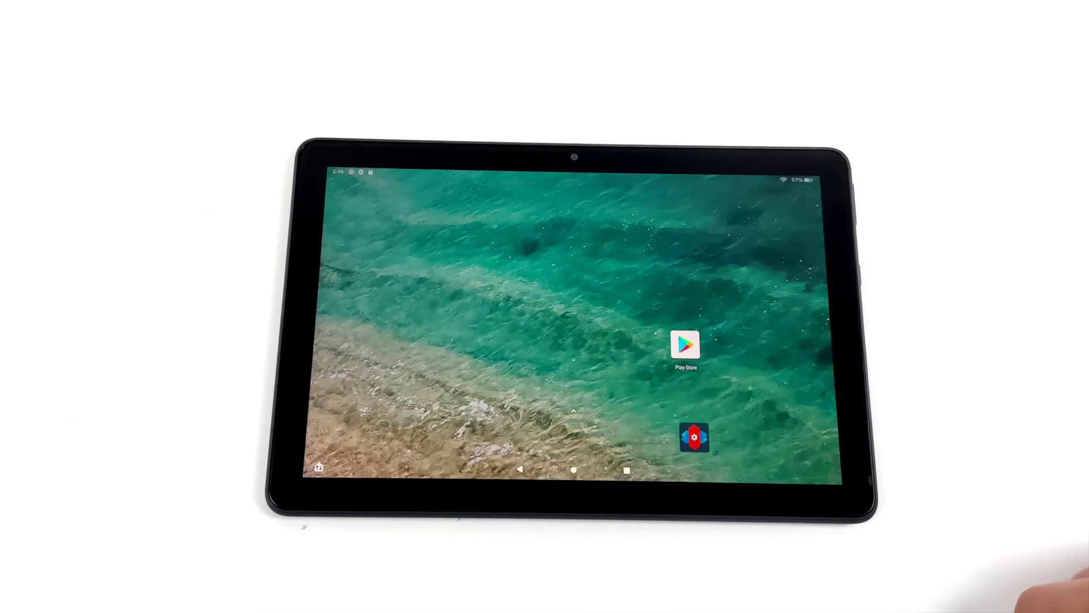
- Open Play Store, sign in, and search the store for AIDA64
left_click(686, 345)
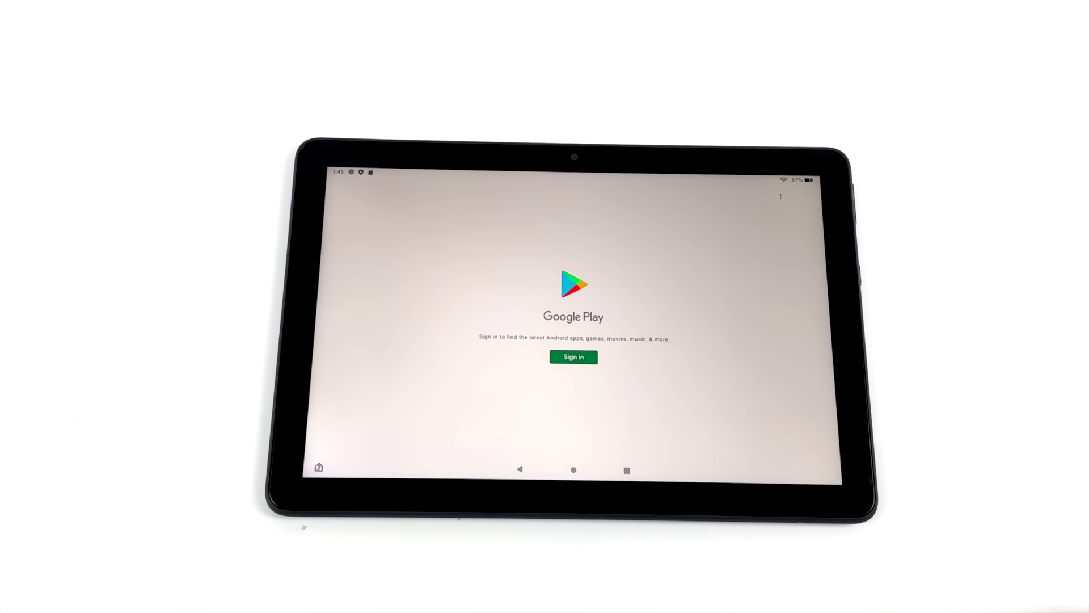
left_click(574, 357)
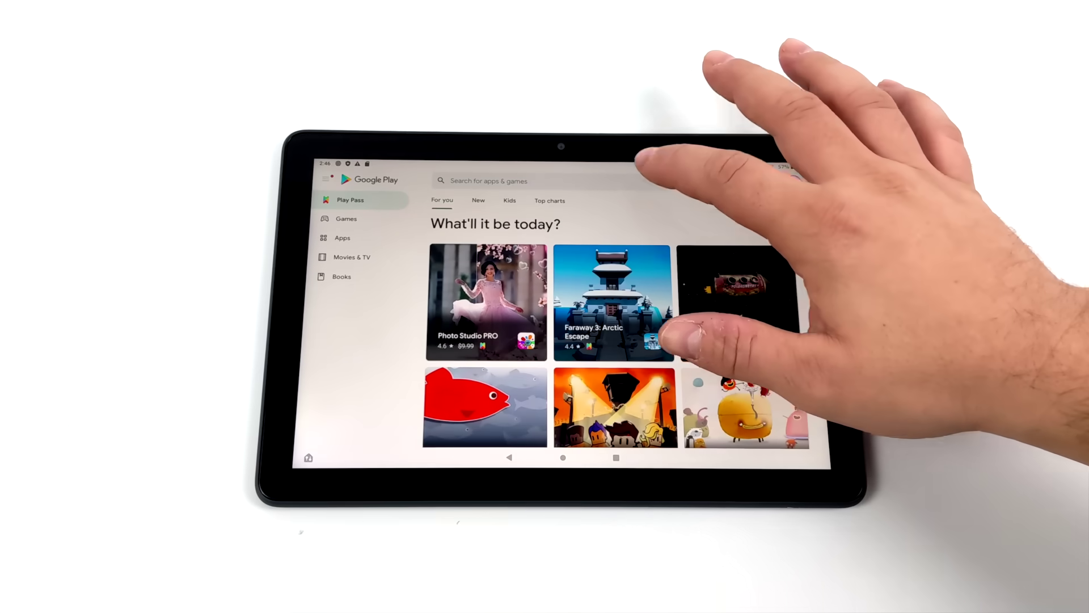
left_click(482, 180)
type("ai")
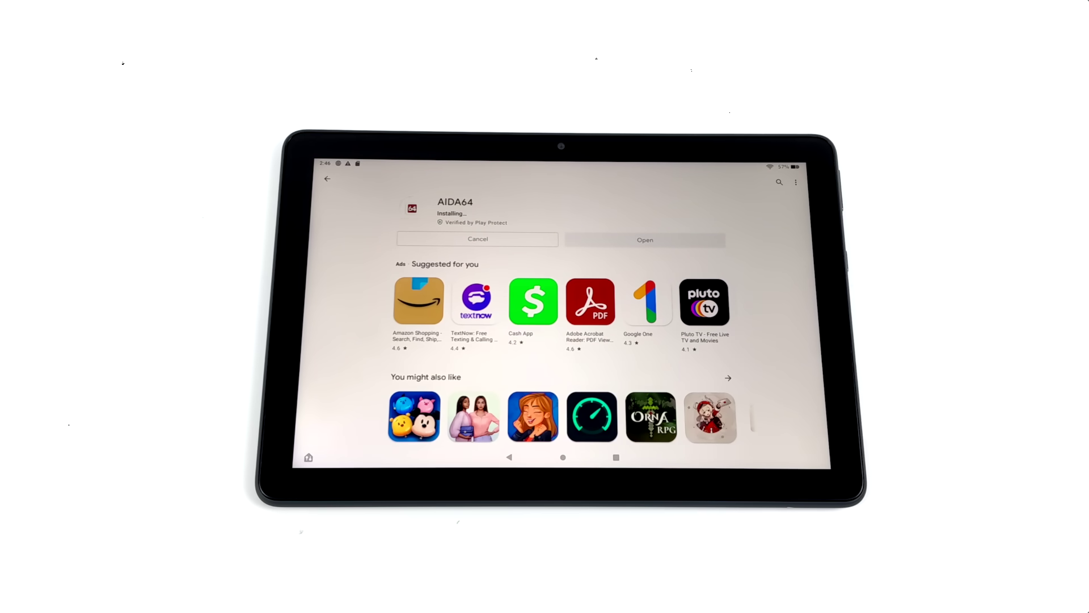
- Launch AIDA64 from the drawer and place its shortcut beside Play Store on the home screen
left_click(563, 458)
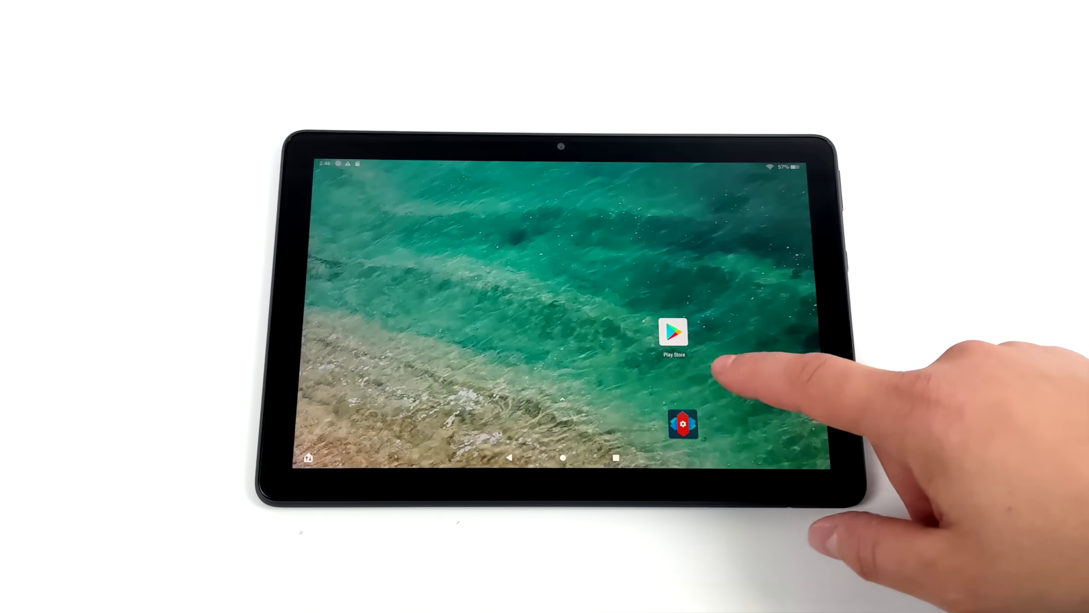
left_click_drag(705, 255, 656, 170)
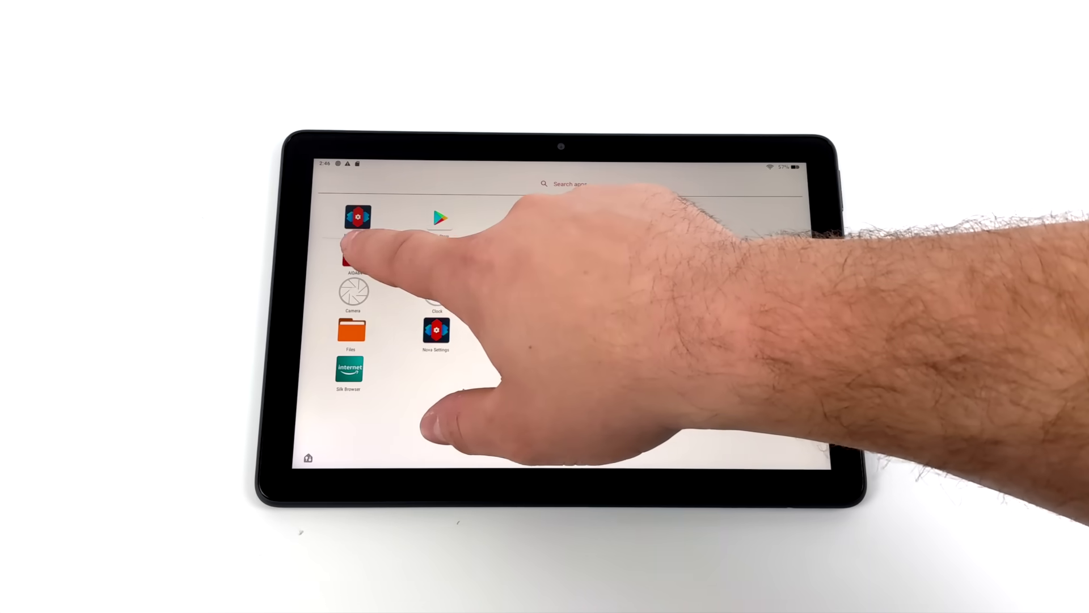
left_click(356, 254)
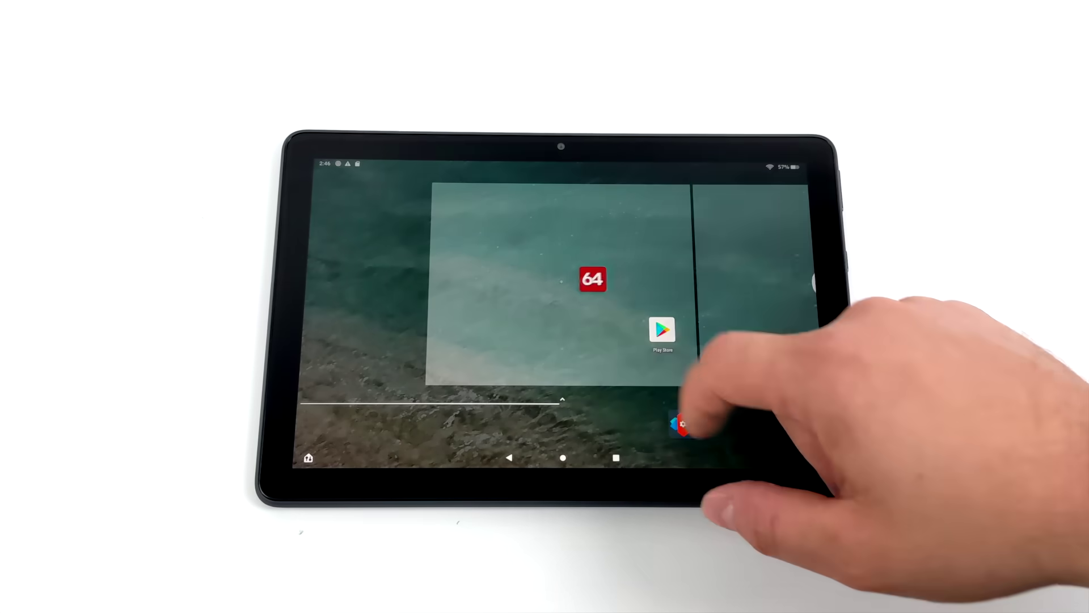
left_click(616, 457)
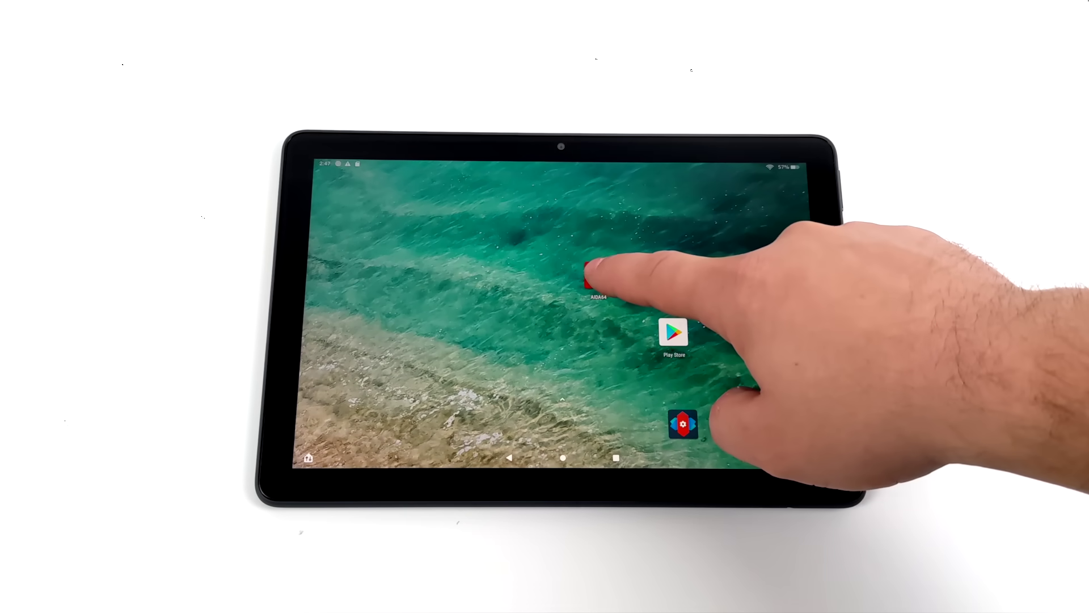
left_click_drag(597, 275, 637, 360)
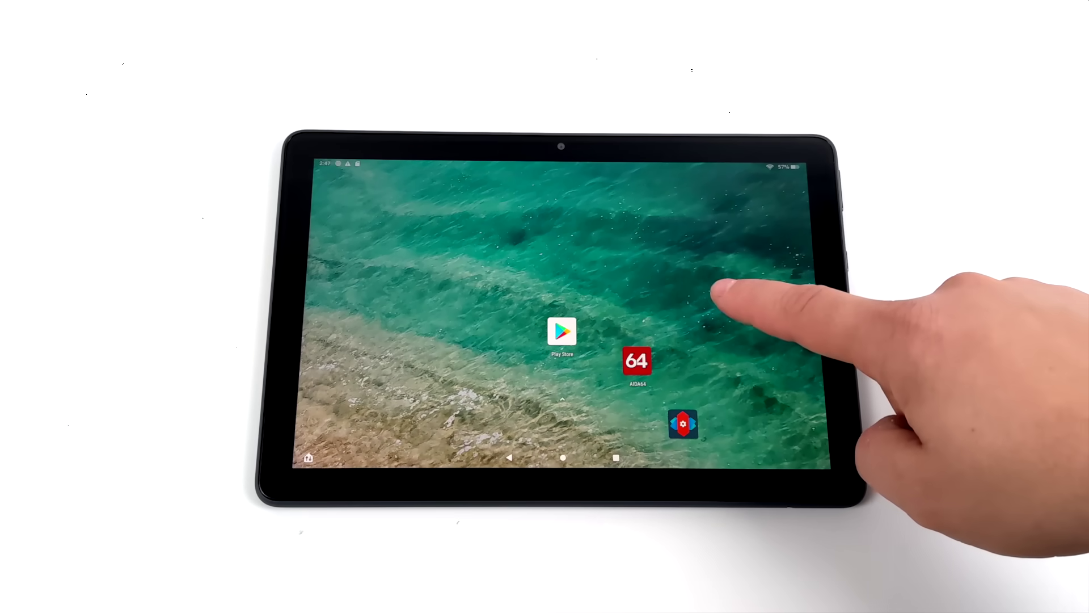
- Set the dark brown-and-teal geometric design as the home screen wallpaper
left_click(732, 311)
left_click(518, 413)
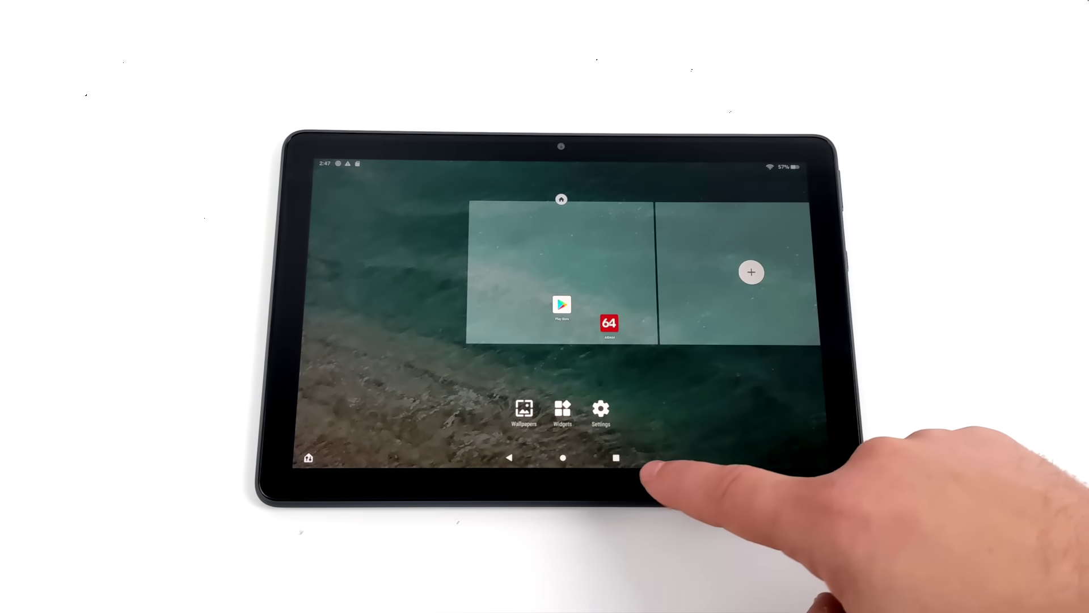
left_click(407, 427)
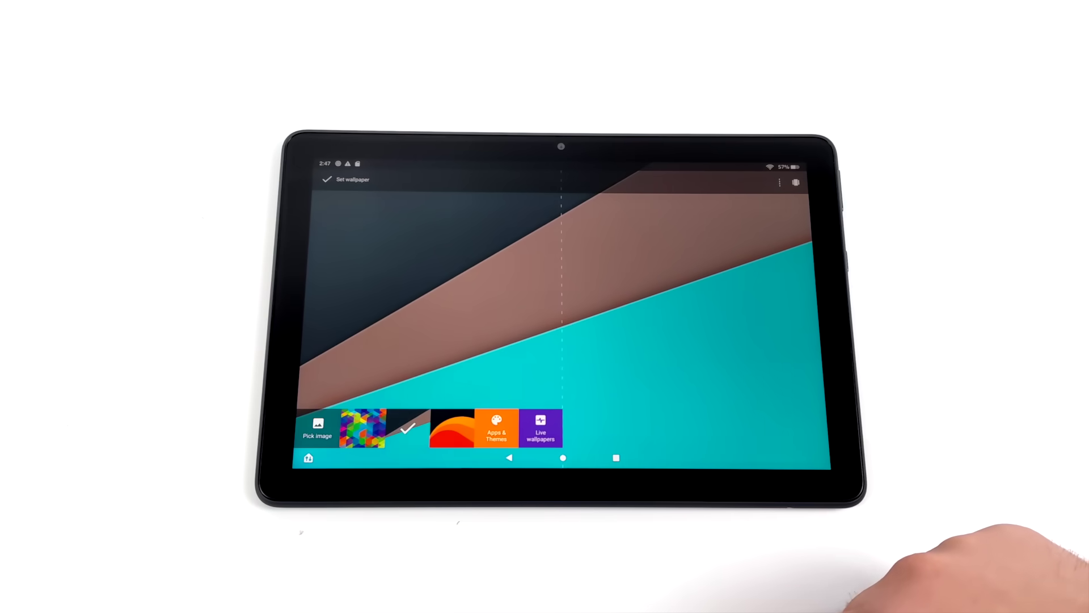
left_click(684, 390)
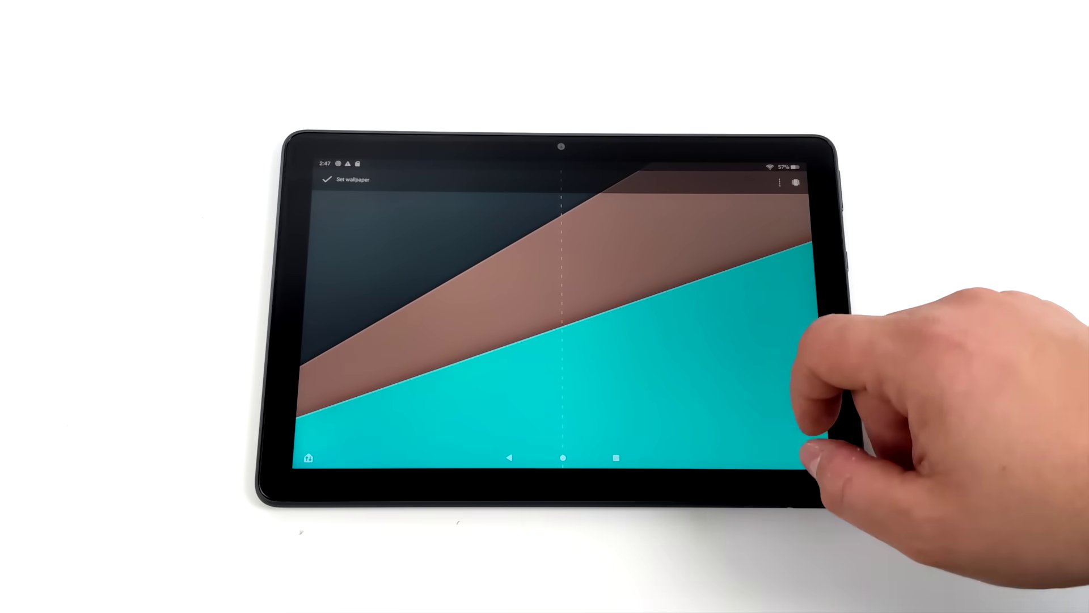
left_click(345, 179)
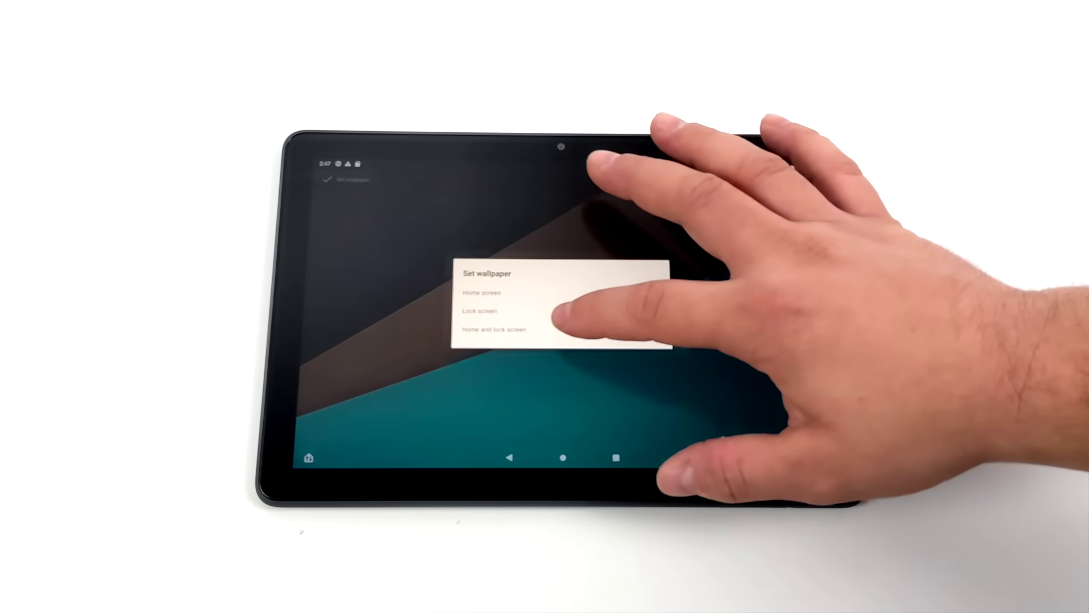
left_click(558, 313)
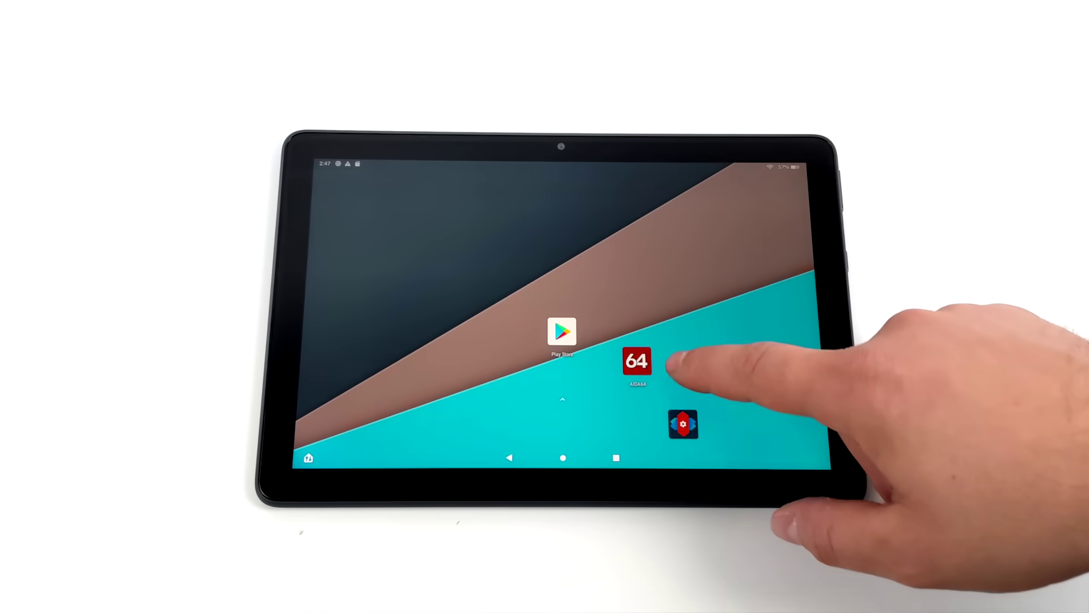